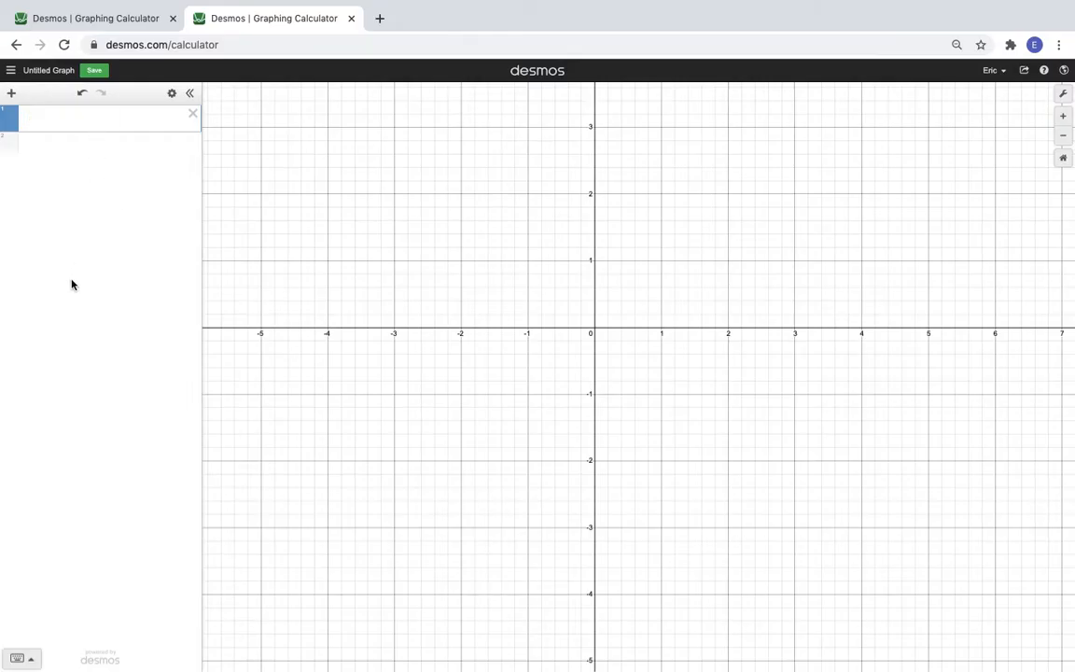
Graph the line y = 2x + 1 in the first expression.
type("y ")
type("+ ")
type("2x")
key("Left")
key("Left")
key("BackSpace")
key("BackSpace")
type("y=")
key("Right")
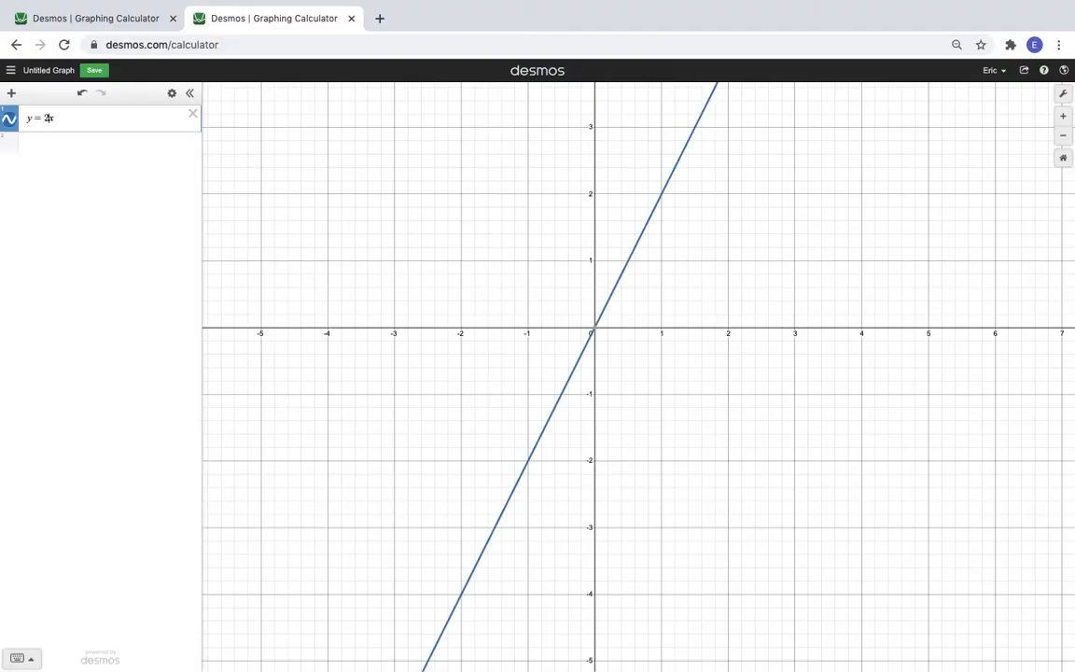
key("Right")
type("+1")
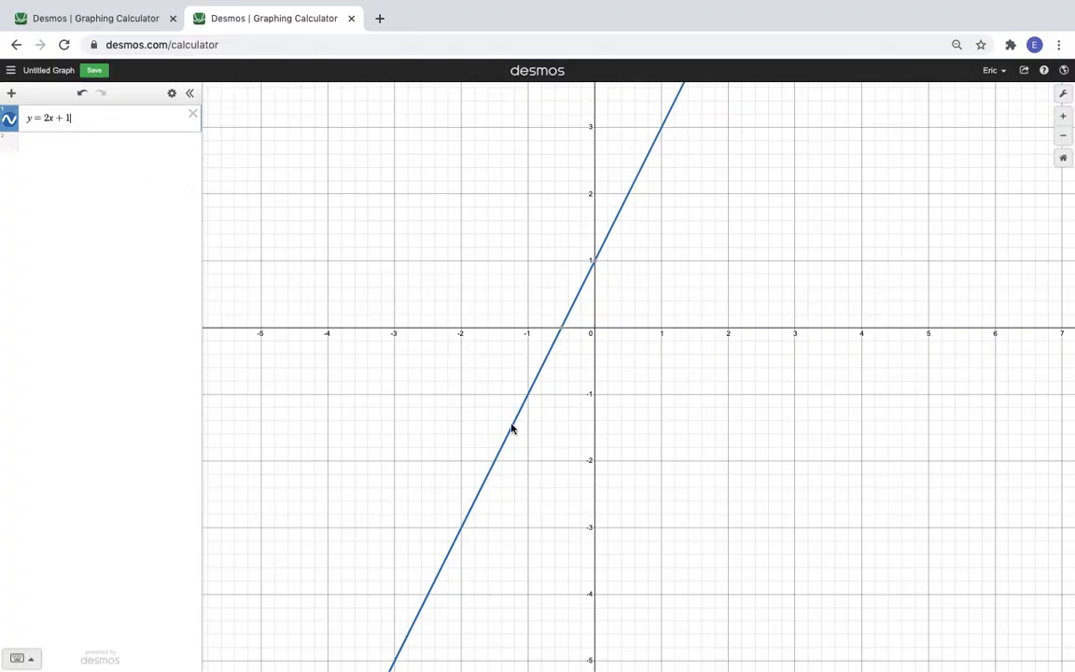
Try slopes of -2 and 0 in the line's equation.
mouse_move(597, 269)
type("-")
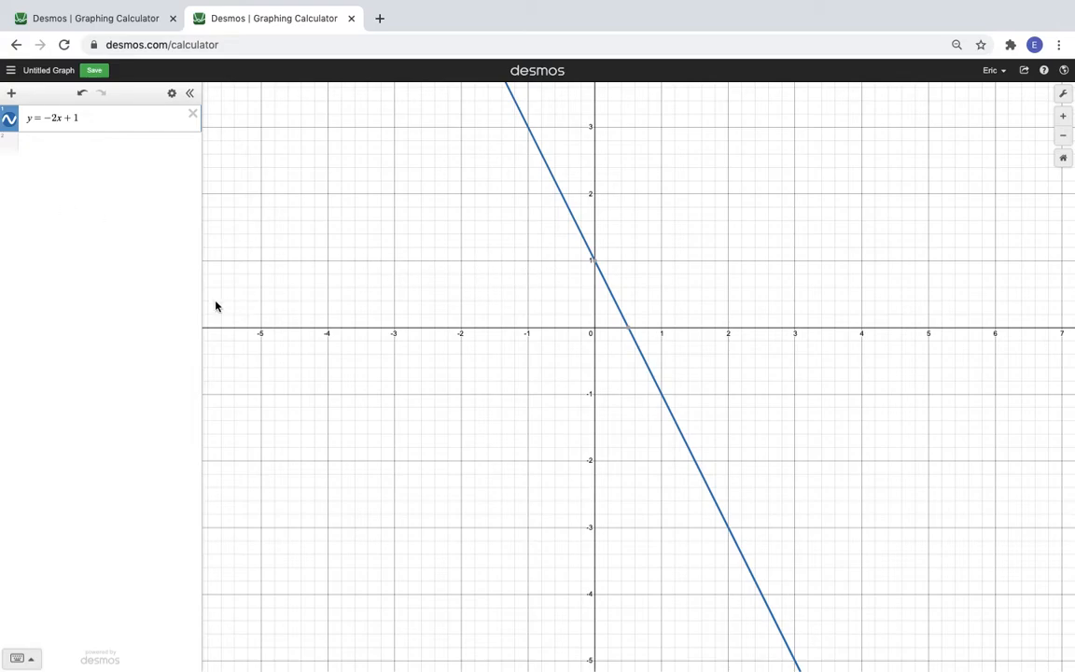
key("BackSpace")
key("BackSpace")
type("0")
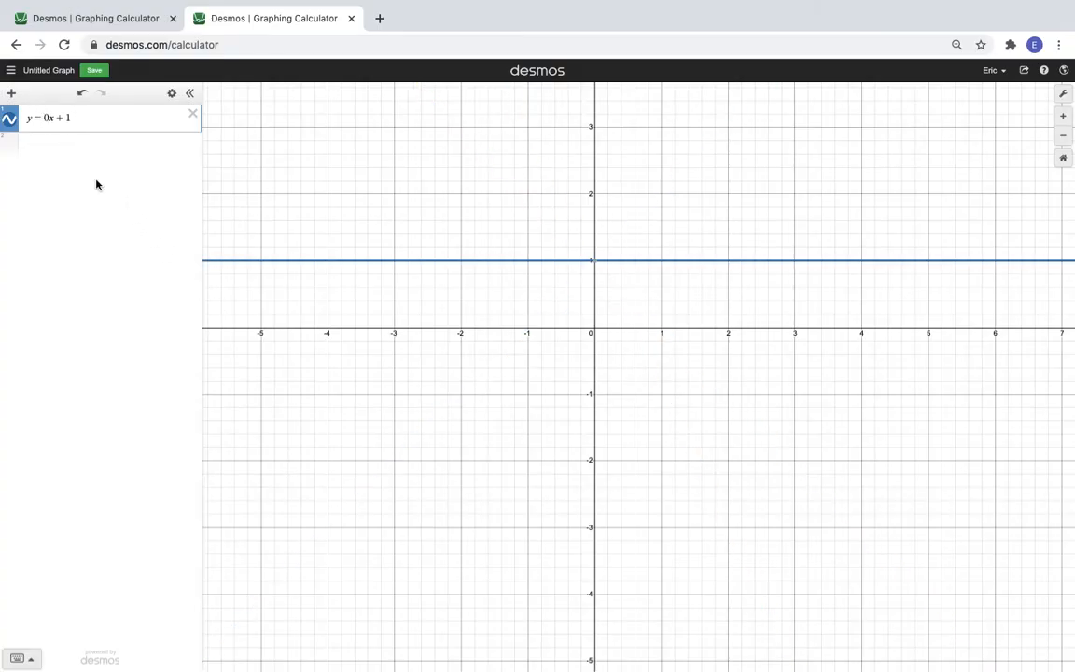
Reduce the equation to y = 1, and restore it to y = 2x + 1.
key("Right")
key("Right")
key("BackSpace")
key("BackSpace")
key("BackSpace")
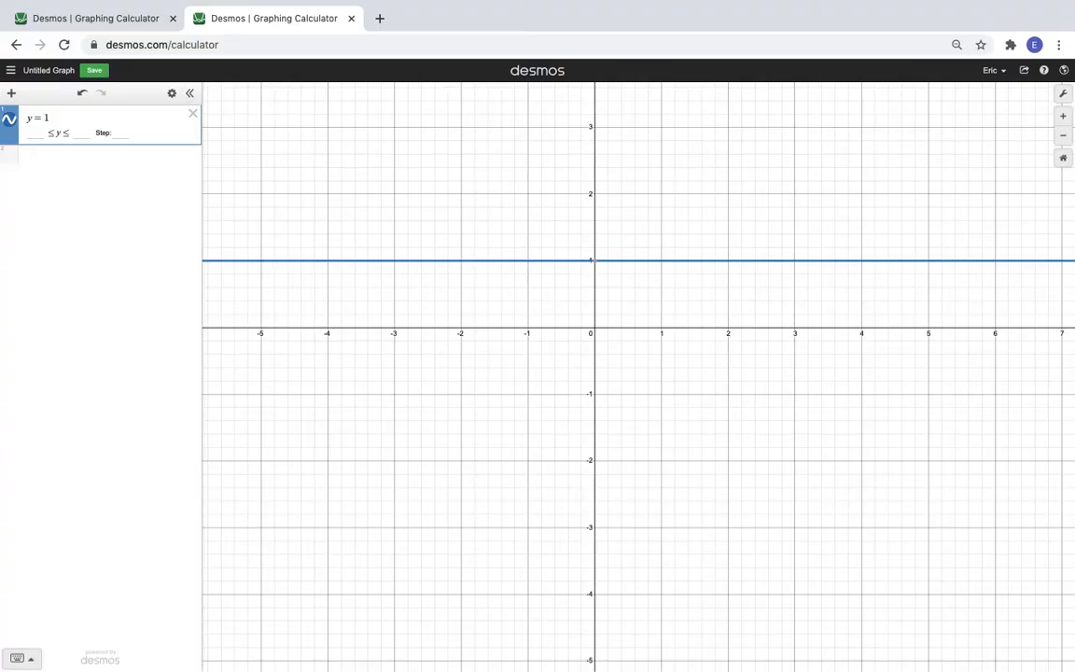
type("2x+")
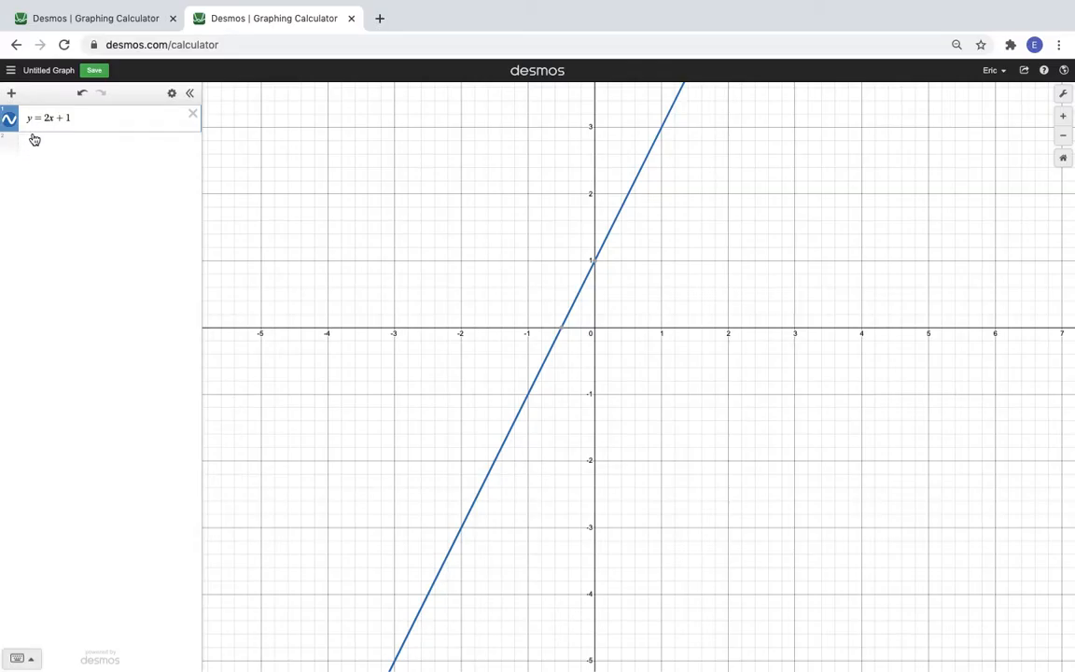
Try 0 in place of y in the equation, and put y back.
key("BackSpace")
type("(")
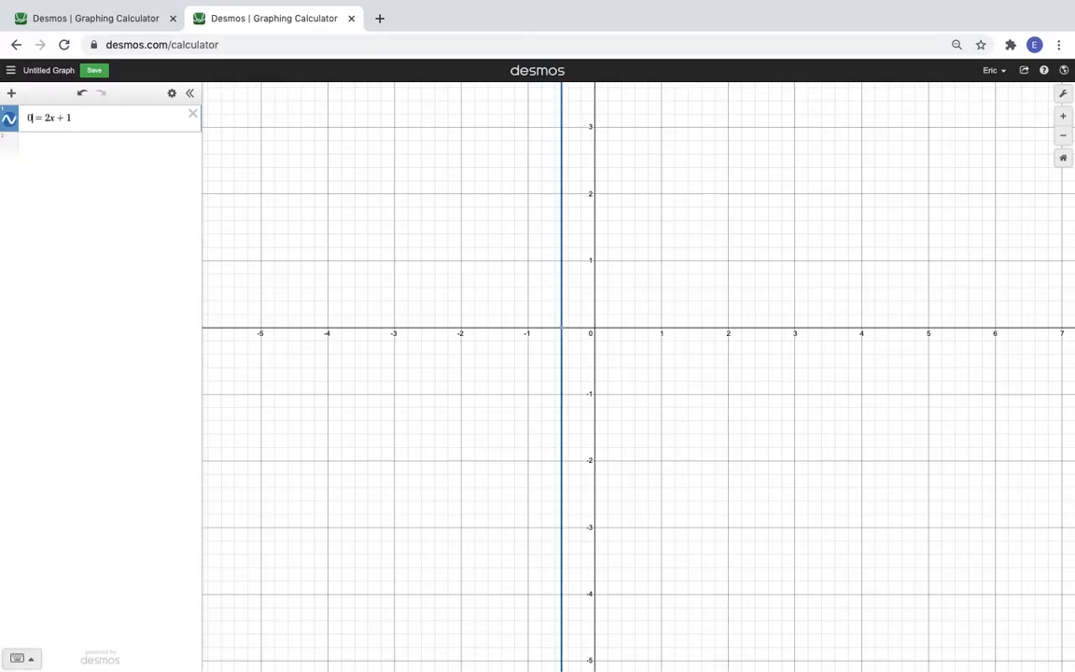
key("BackSpace")
type("y")
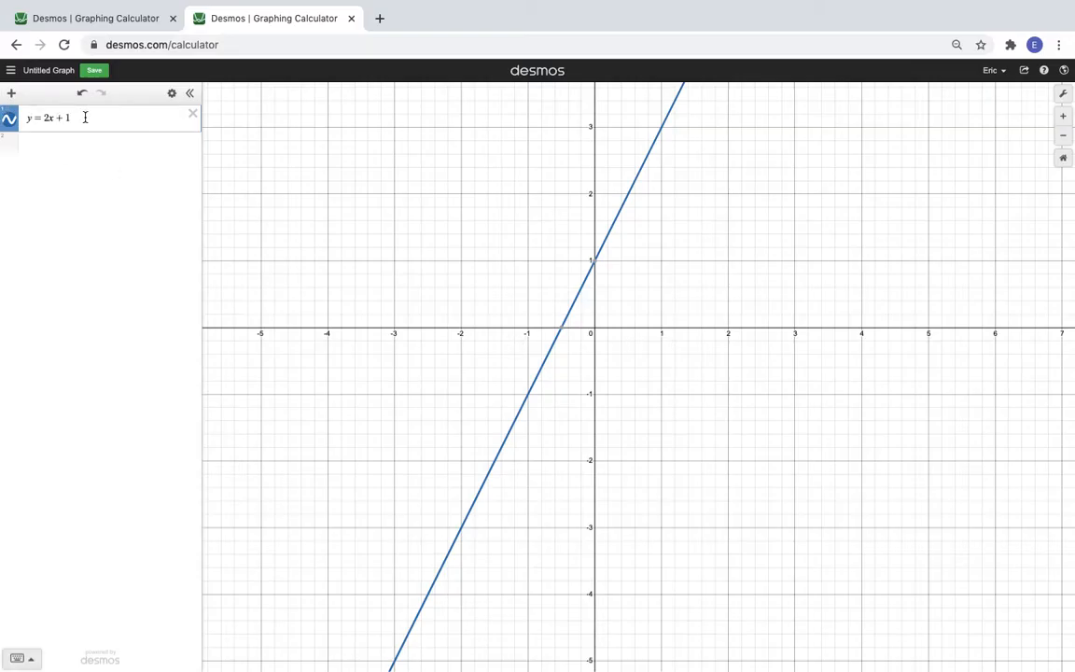
Add the domain restriction {-1 < x < 2} to the line y = 2x + 1.
type("{")
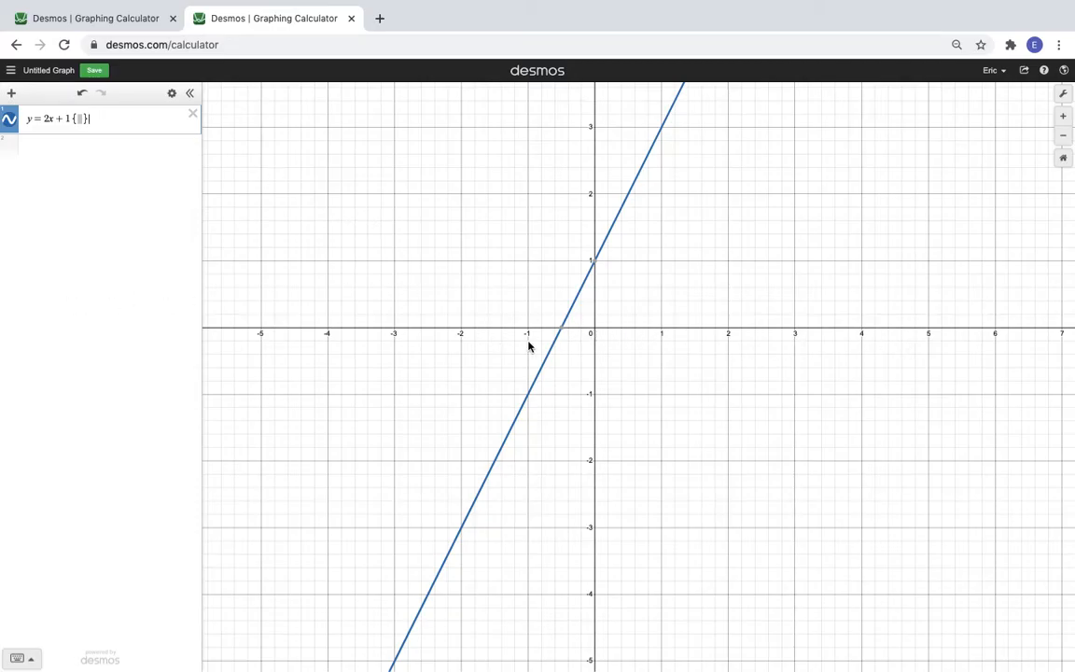
key("Left")
type("x")
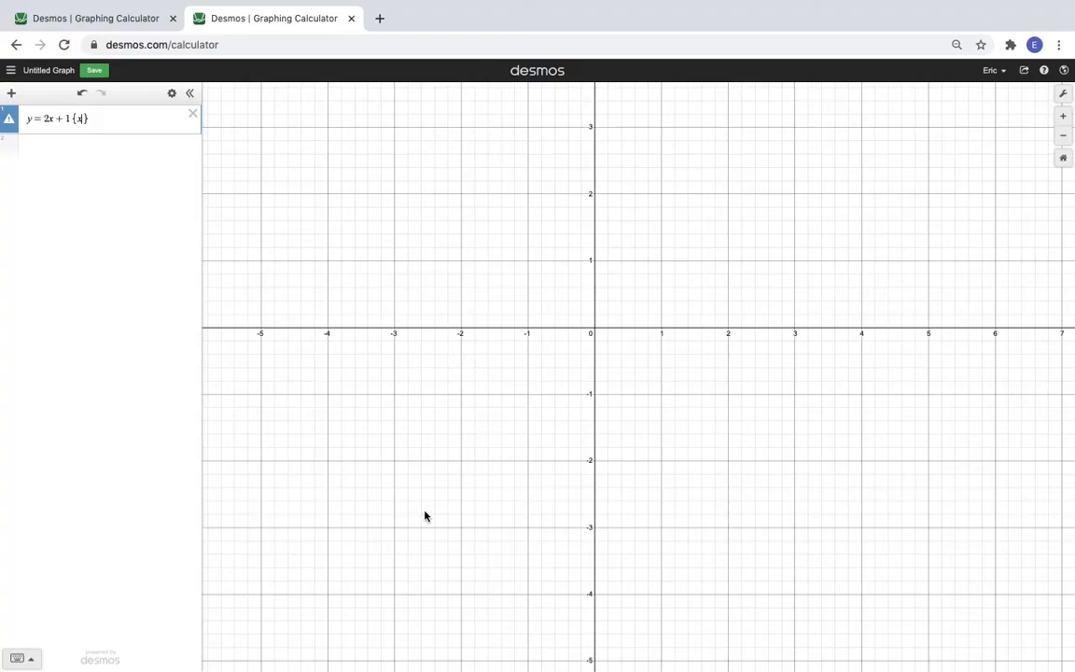
key("Left")
type("<")
key("Left")
type("-1")
key("Right")
key("Right")
type("< 2")
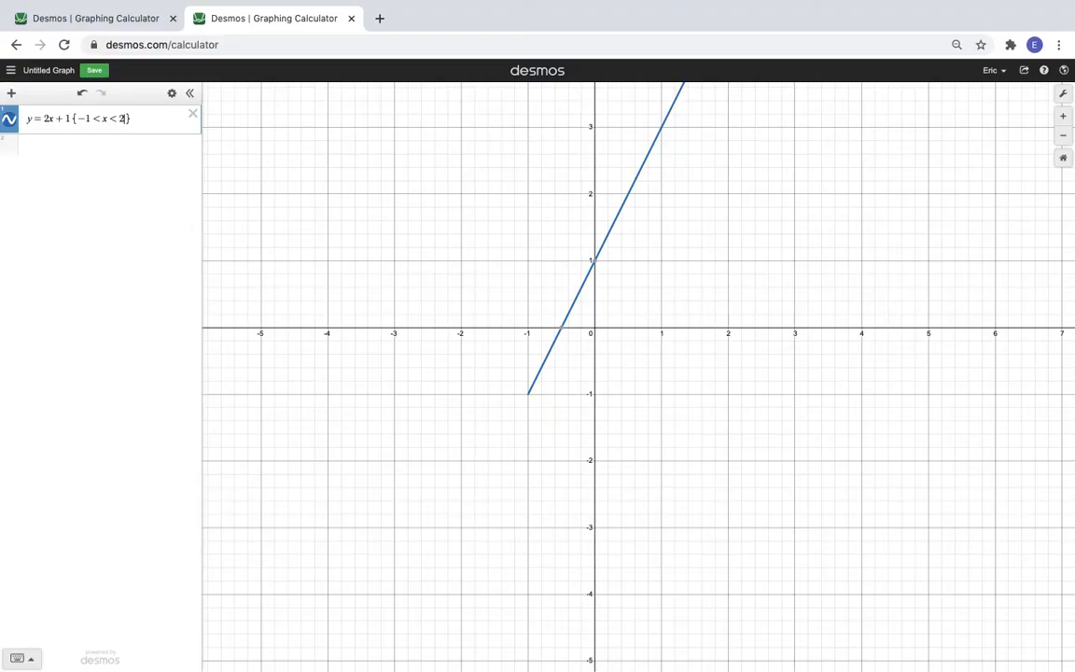
left_click_drag(756, 305, 730, 432)
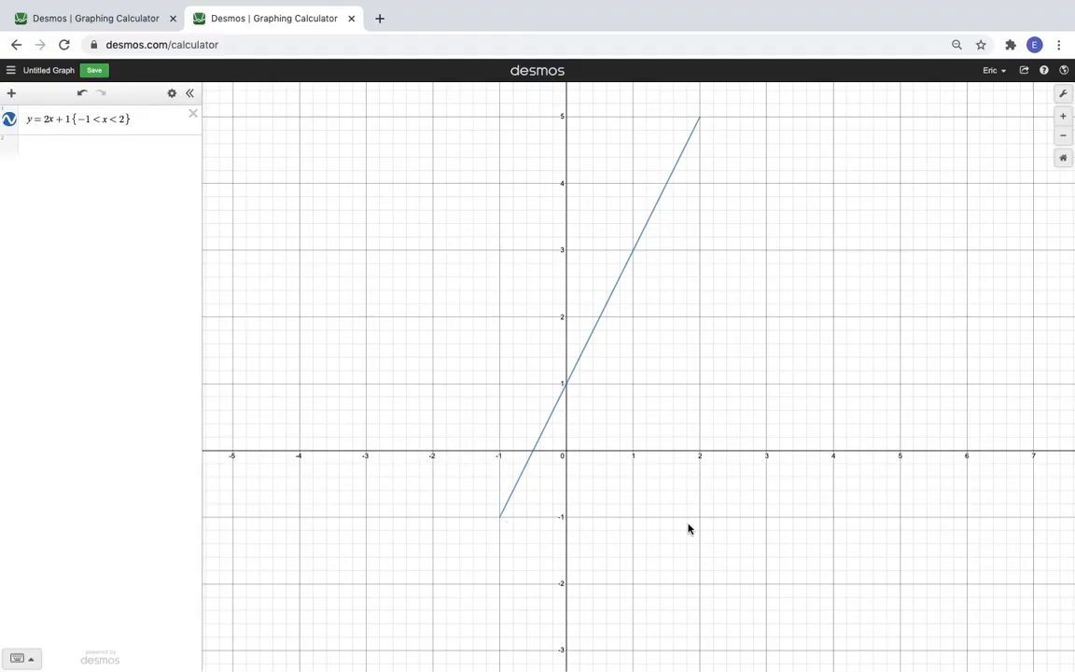
Set the upper bound of the line's x restriction to 0.
left_click(121, 118)
key("BackSpace")
type("1")
key("BackSpace")
type("0")
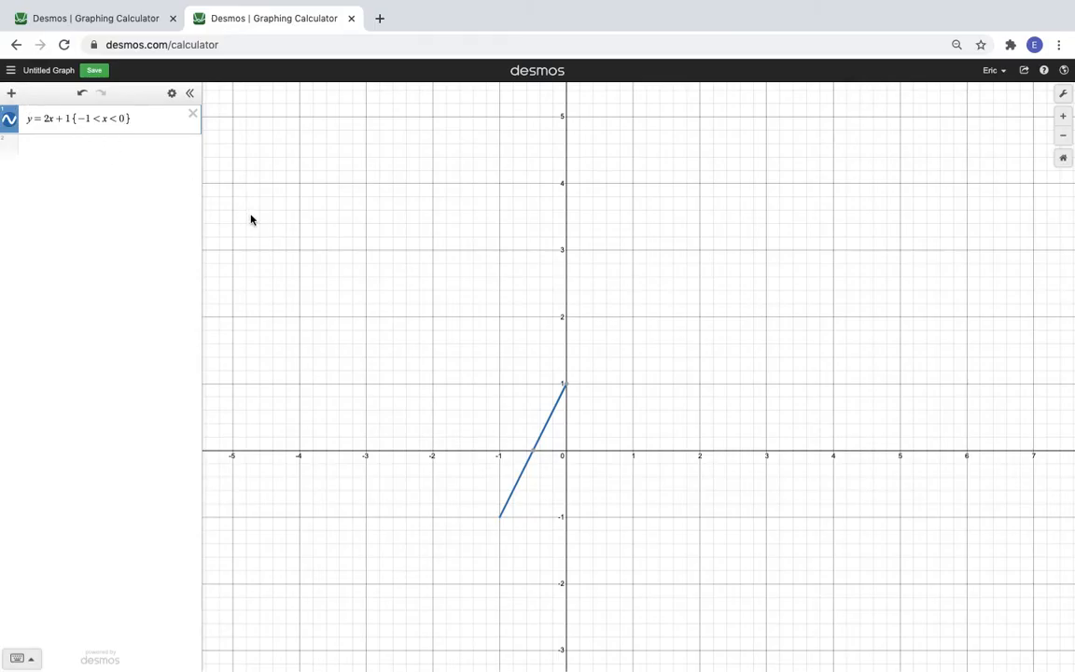
Copy y = 2x + 1 without its restriction into a second expression.
left_click_drag(71, 119, 26, 119)
key("ctrl+c")
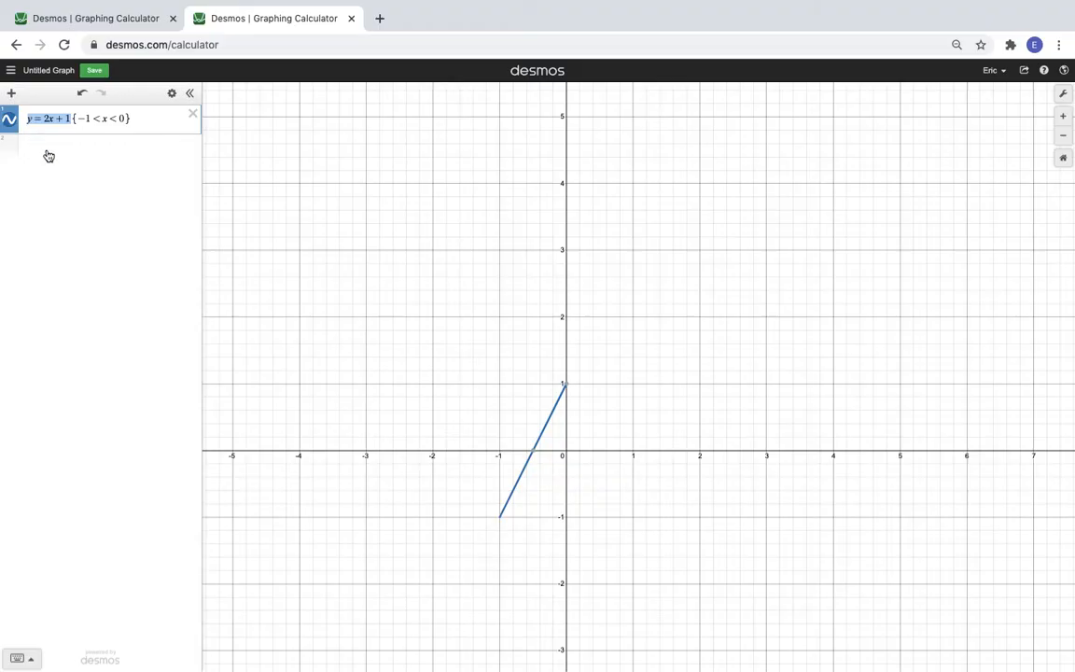
left_click(46, 150)
key("ctrl+v")
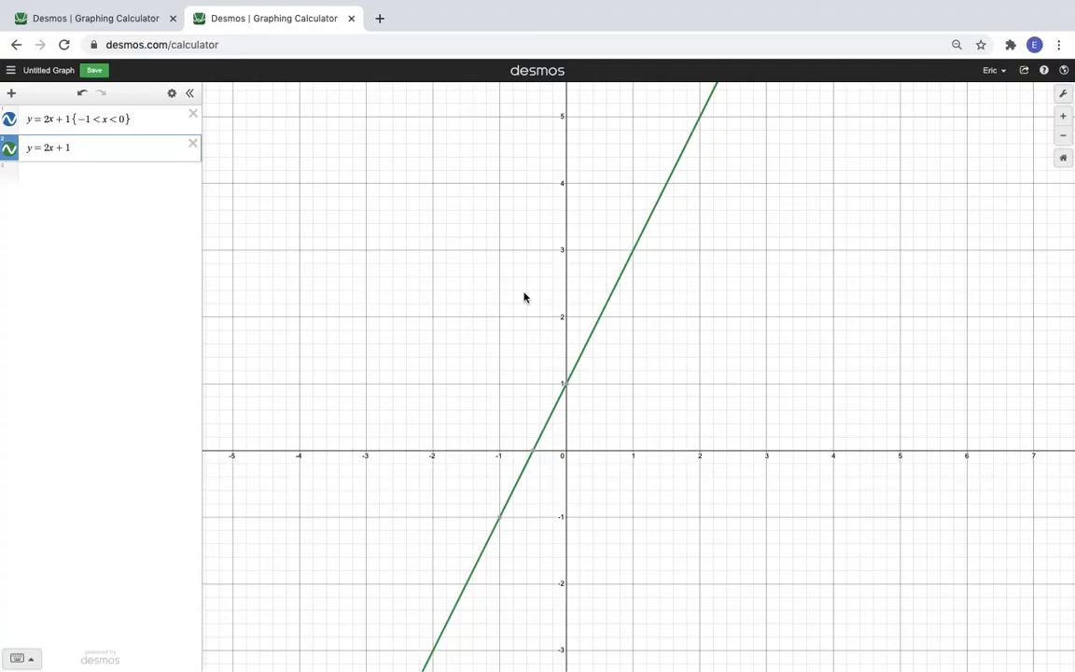
Copy the restriction from the first expression onto the second and change its variable to y, giving {-1 < y < 0}.
left_click(133, 119)
left_click_drag(133, 118, 97, 122)
key("ctrl+c")
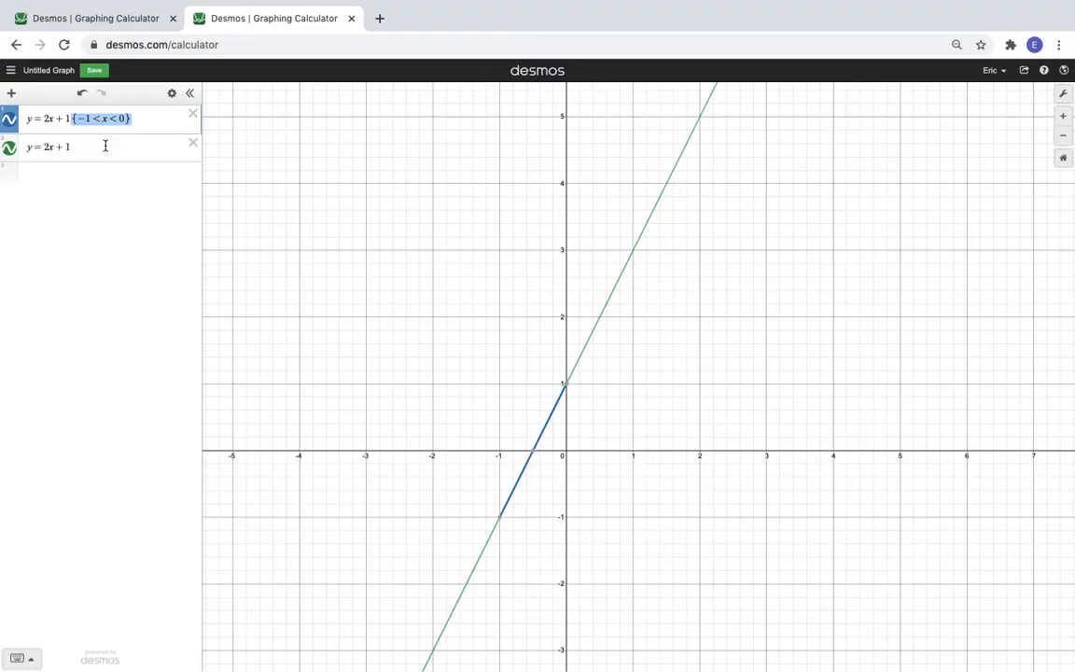
left_click(106, 147)
key("ctrl+v")
left_click(105, 148)
key("BackSpace")
type("y")
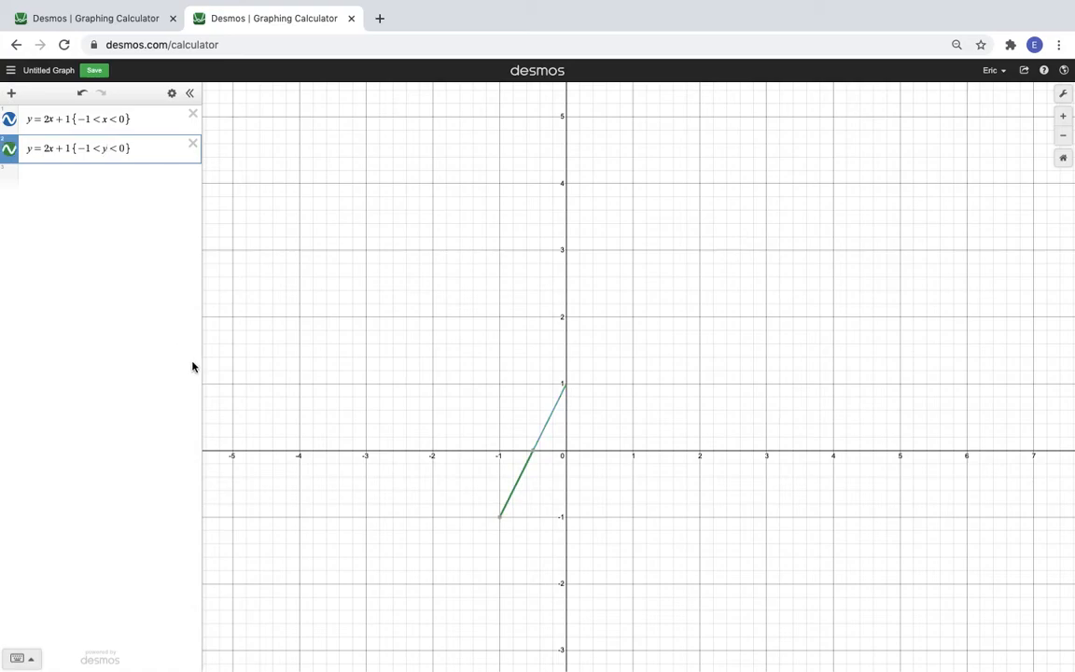
Hide the first expression's graph and set the second expression's restriction to {-2 < y < 3}.
left_click(8, 121)
left_click(92, 147)
key("BackSpace")
type("2")
left_click(123, 147)
key("BackSpace")
type("3")
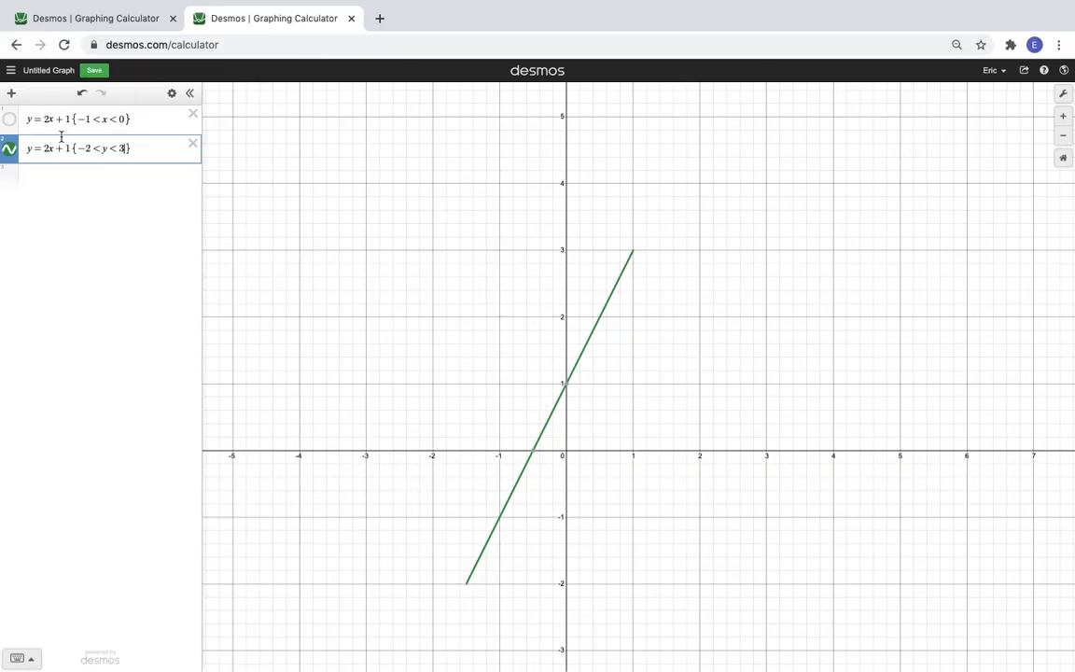
Hide the second expression's graph and add the horizontal line y = 2 as a third expression.
left_click(9, 149)
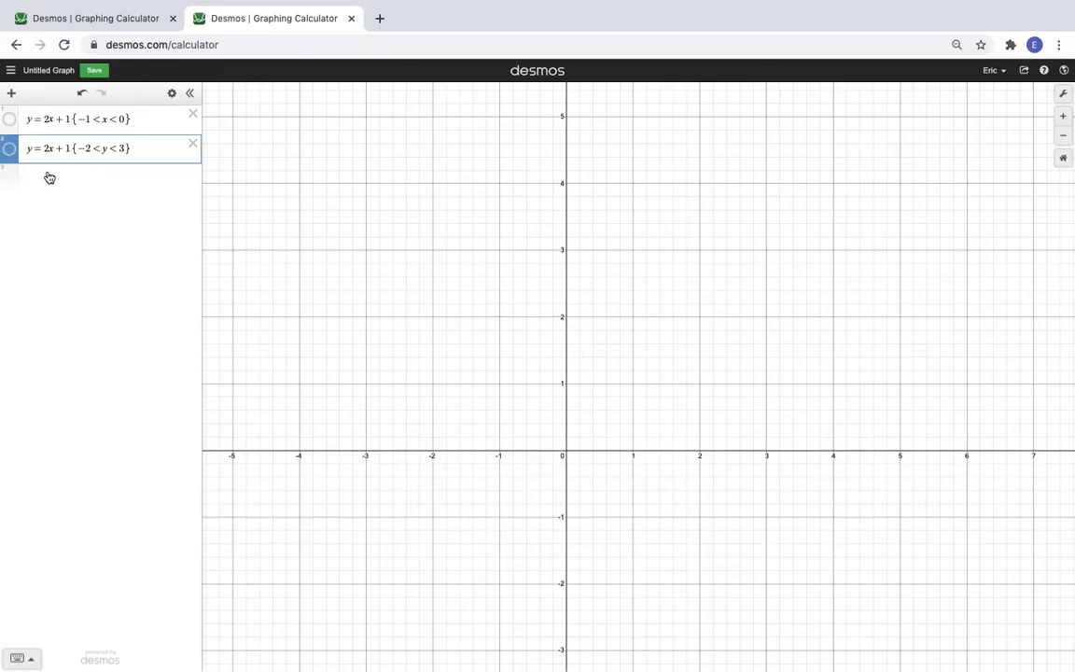
left_click(47, 172)
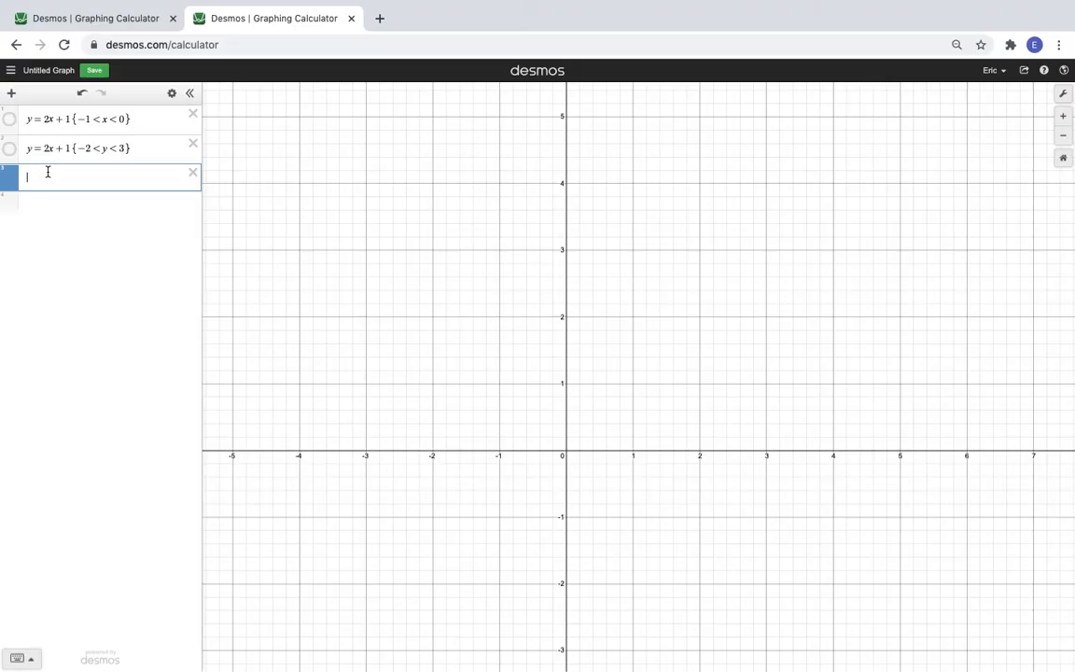
type("y = 2")
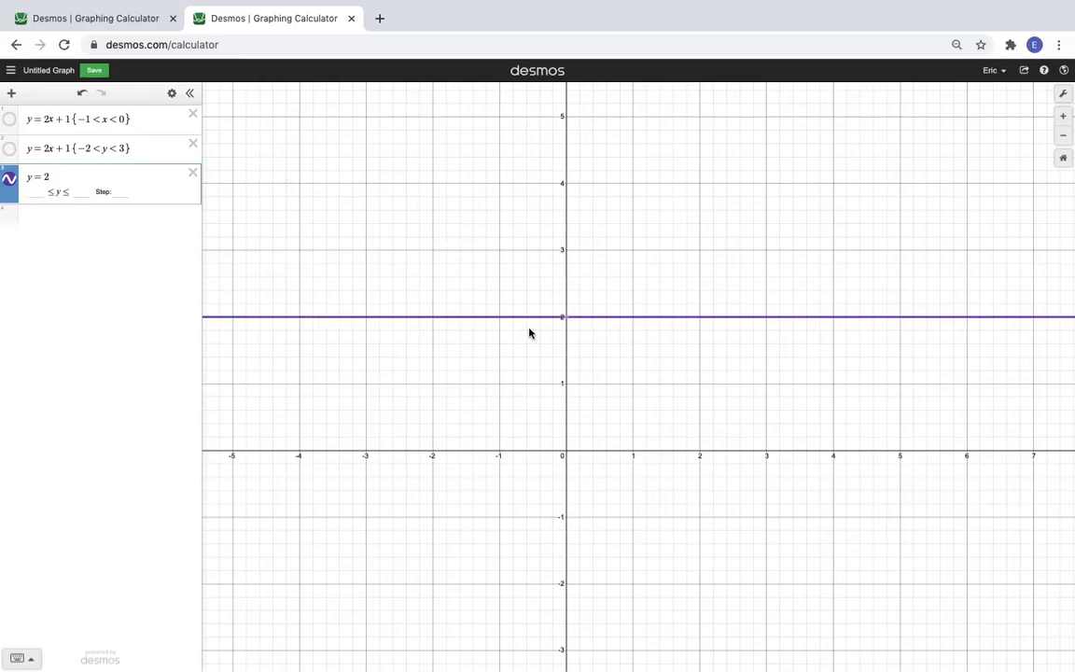
Duplicate y = 2 into a fourth expression and change the copy to y = -2.
left_click_drag(53, 179, 22, 186)
key("ctrl+c")
left_click(42, 221)
key("ctrl+v")
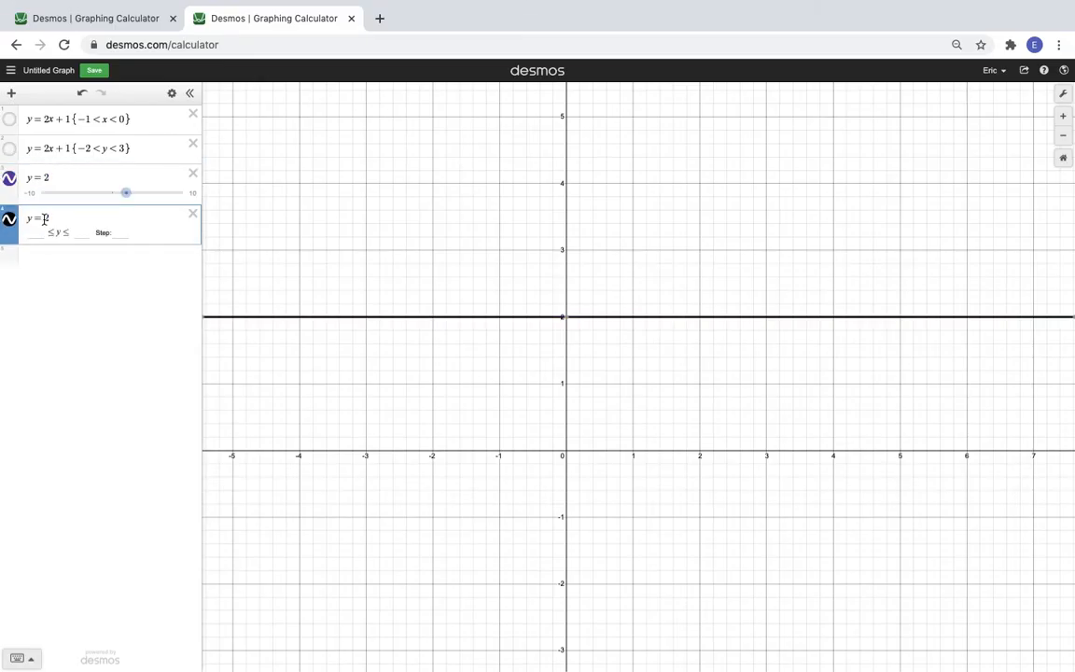
type("-2")
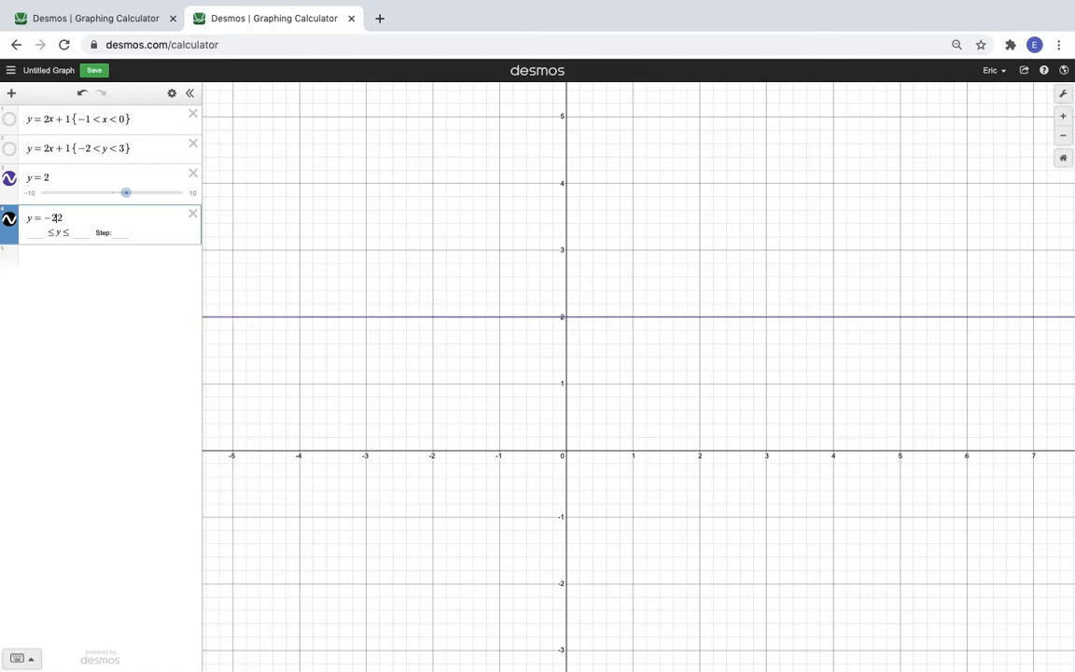
key("BackSpace")
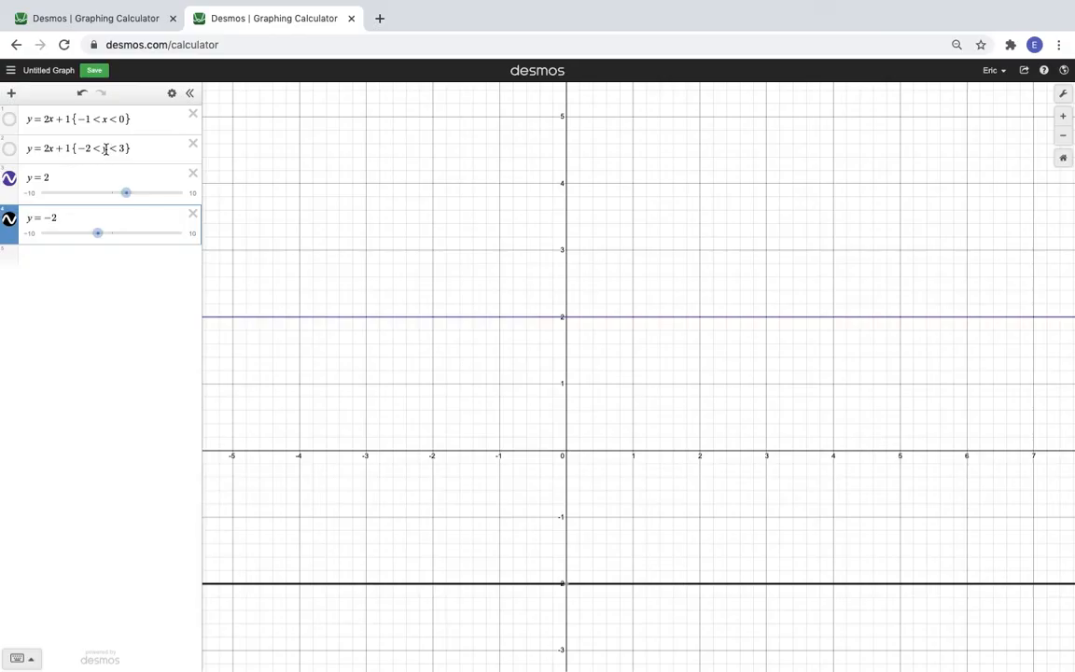
Copy the x restriction from the first expression onto y = 2 and set its bounds to {-2 < x < 2}.
left_click_drag(135, 118, 81, 118)
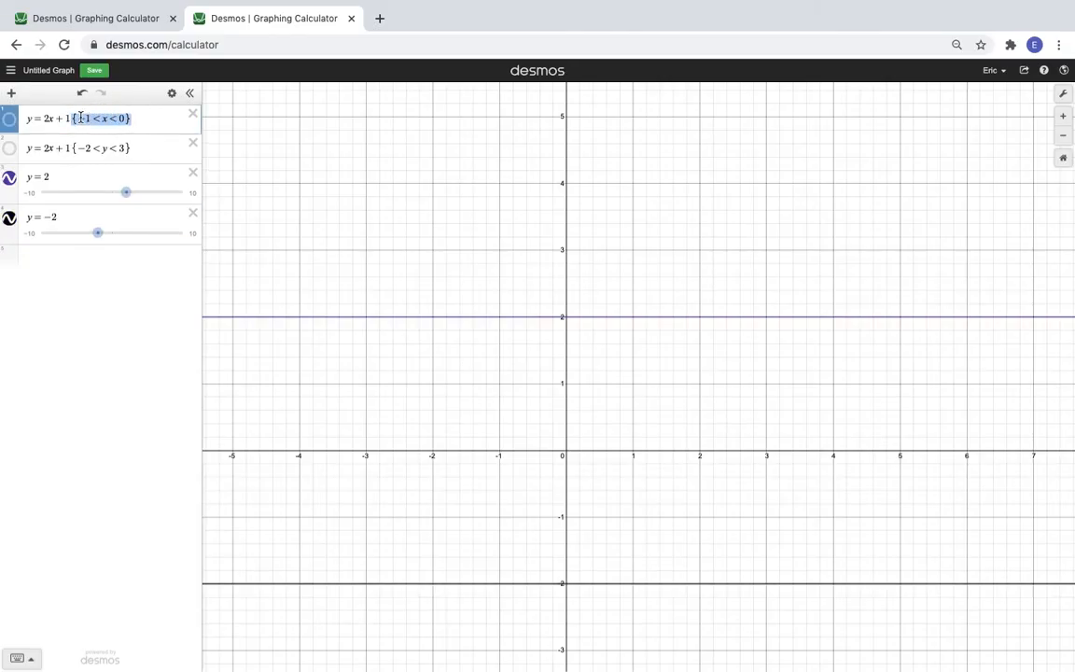
key("ctrl+c")
left_click(77, 178)
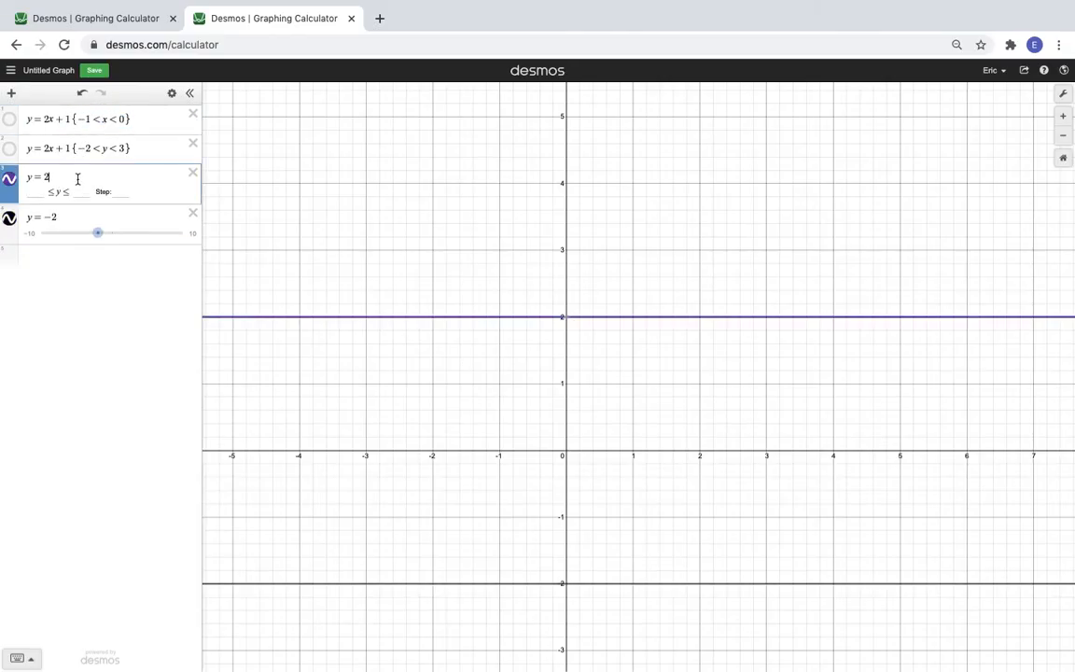
key("ctrl+v")
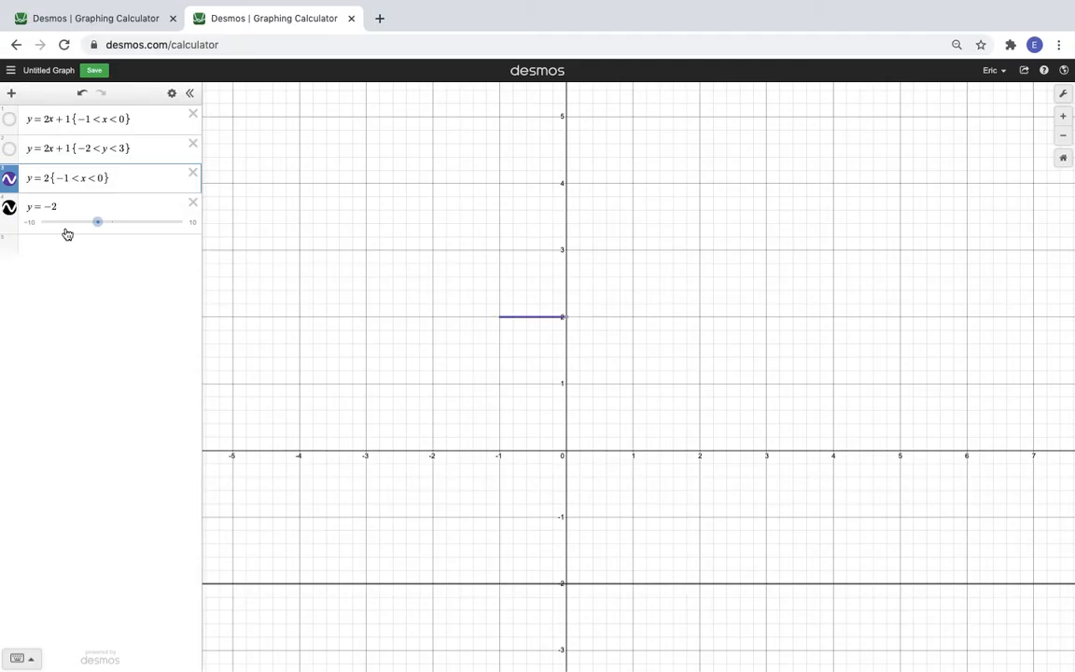
key("BackSpace")
type("2")
key("Right")
key("Right")
key("Right")
key("Right")
key("BackSpace")
type("2")
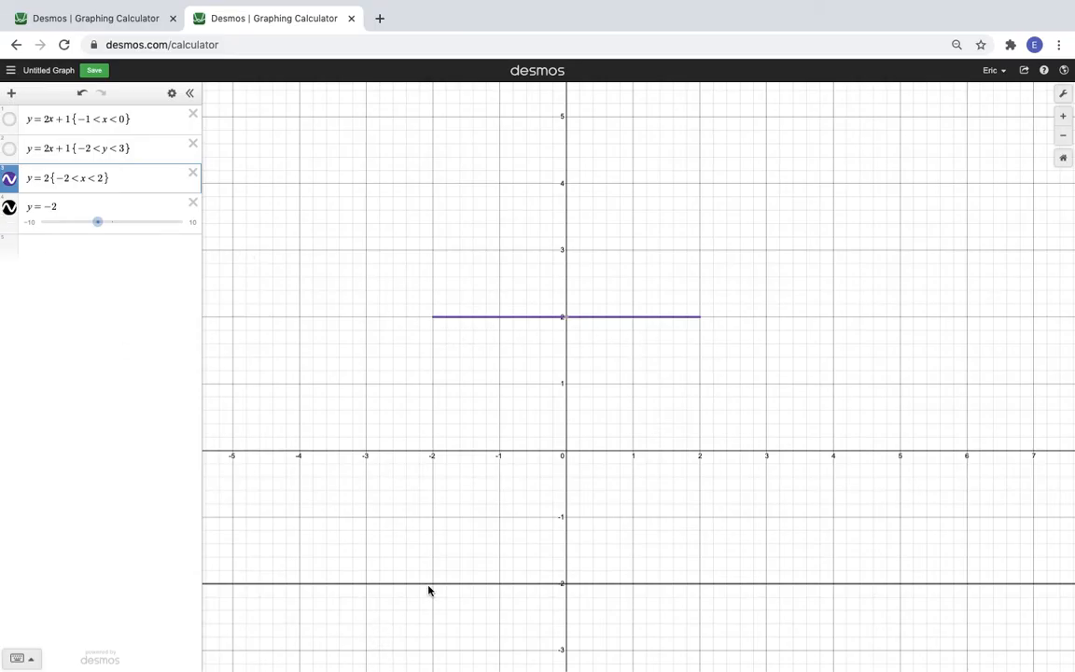
Copy the restriction {-2 < x < 2} onto the line y = -2.
left_click_drag(128, 179, 83, 179)
left_click(88, 209)
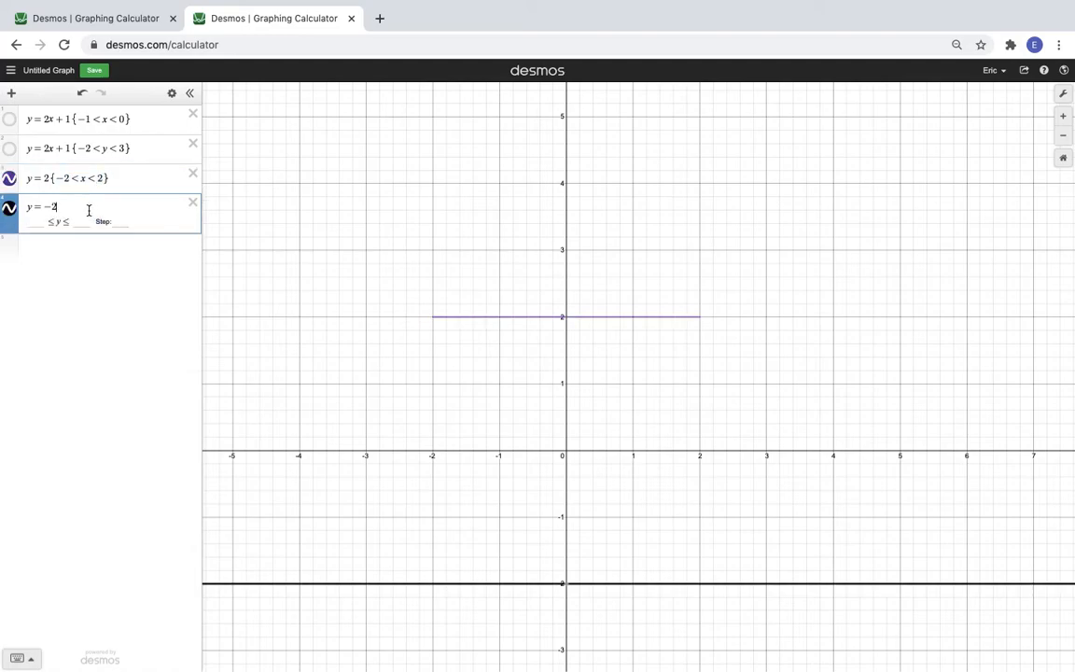
key("ctrl+v")
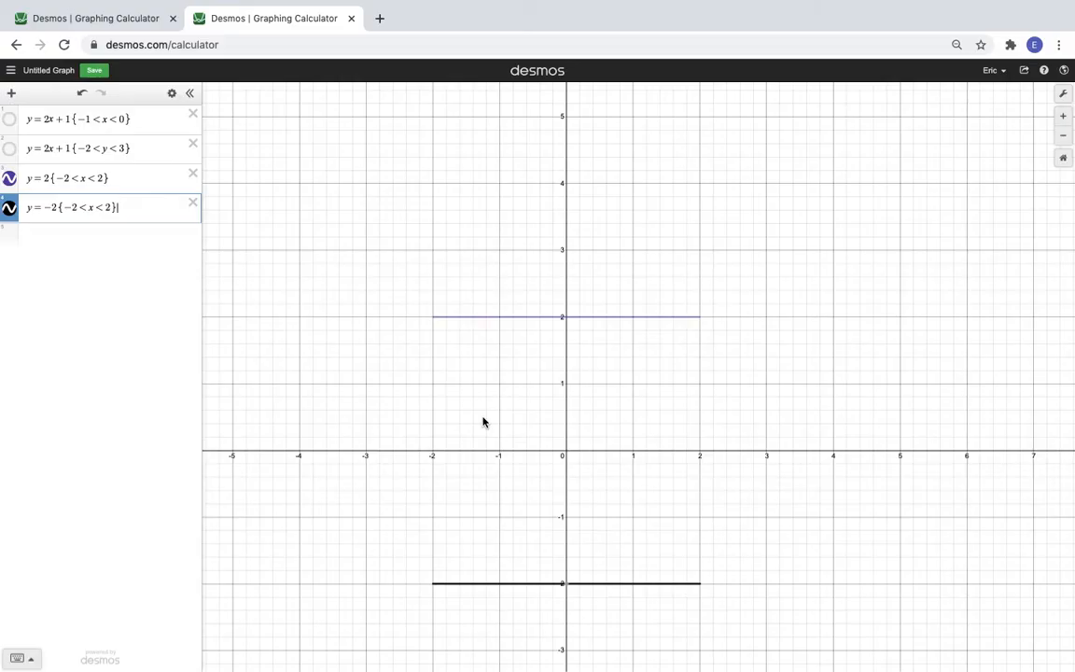
Turn the third expression into the inequality y > 2 to shade above the segment.
left_click(40, 179)
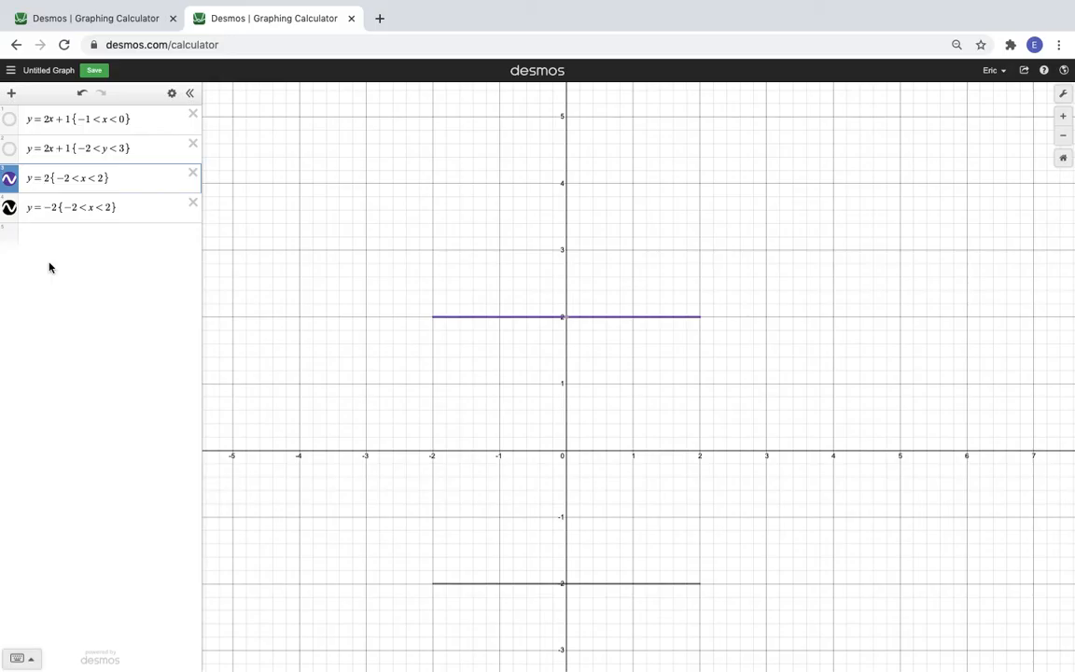
key("BackSpace")
type(">")
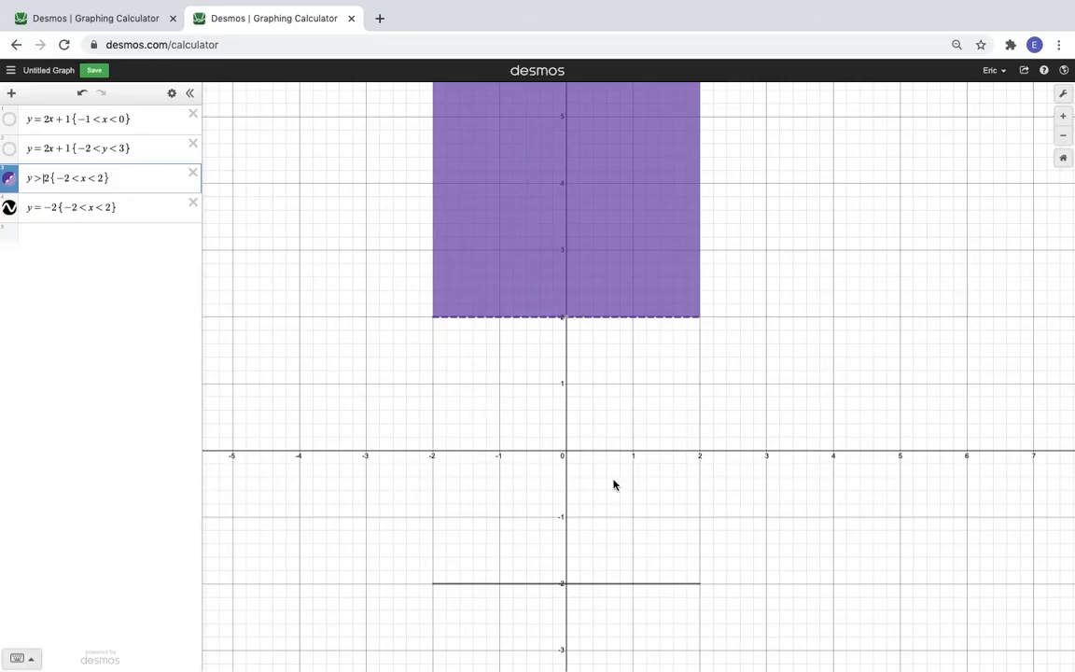
Change the third expression's inequality to y < 2 to shade below the segment.
key("BackSpace")
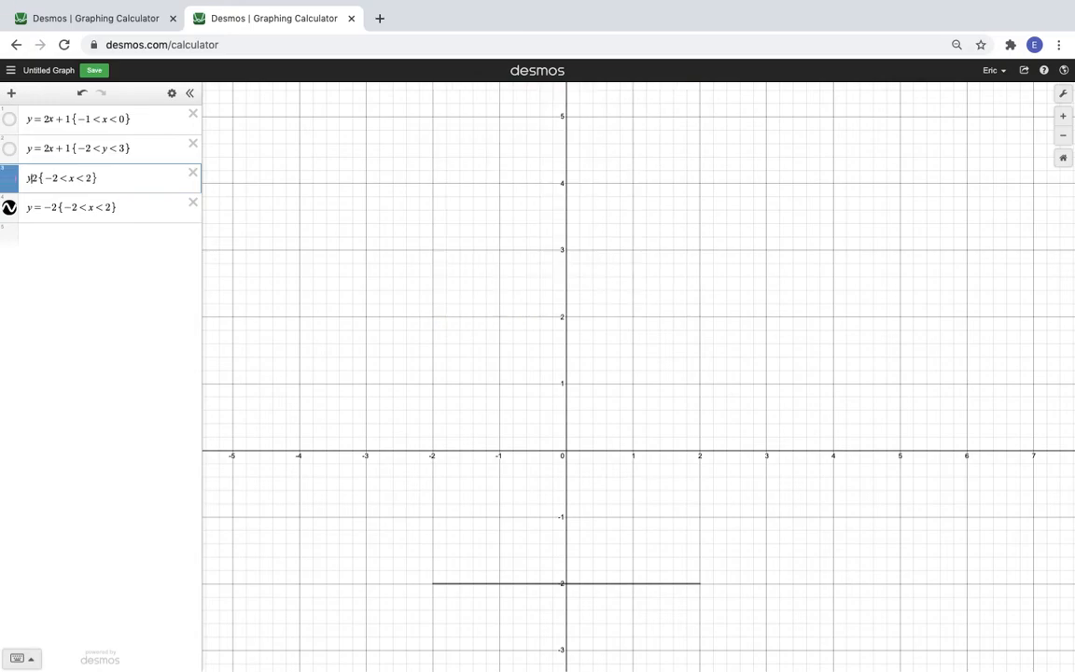
type("<")
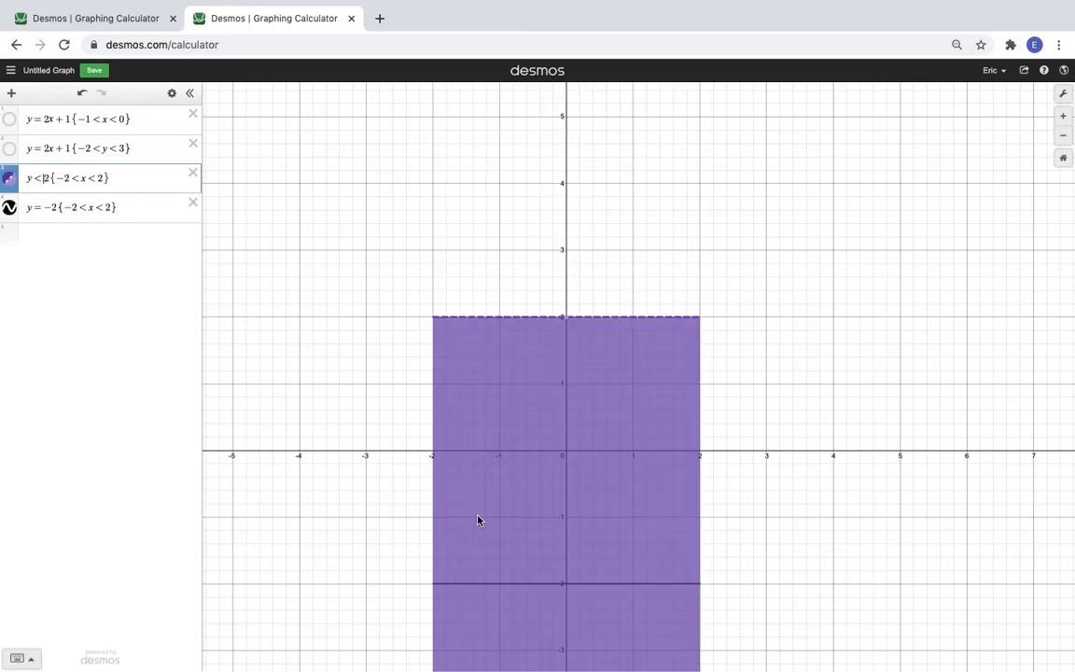
mouse_move(387, 508)
left_mouse_down()
mouse_move(379, 379)
mouse_move(429, 348)
left_mouse_up()
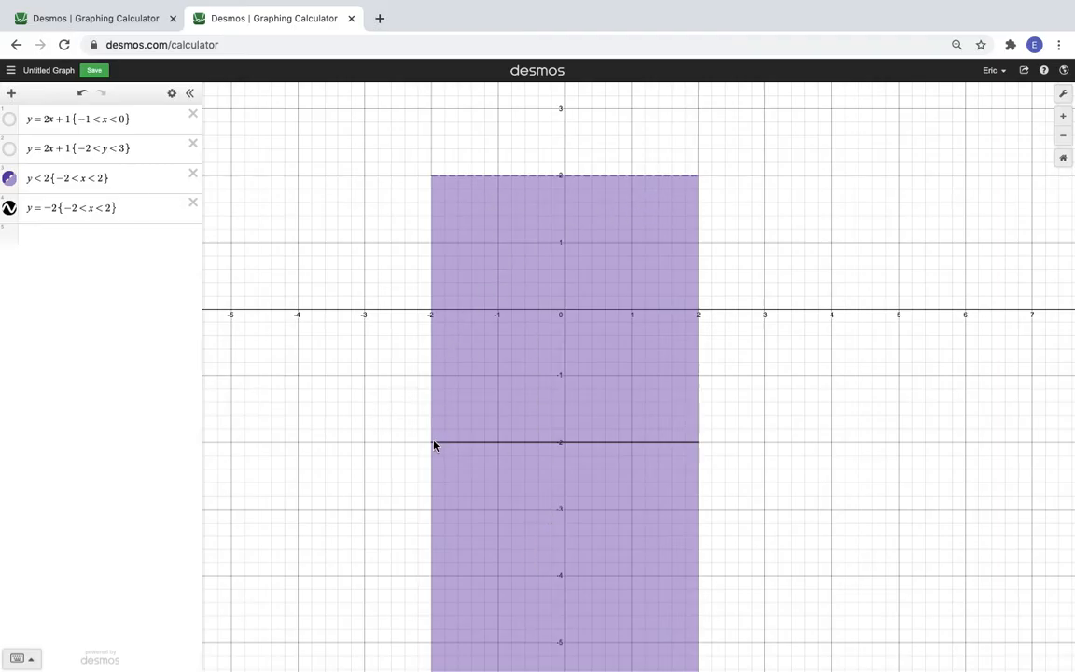
Extend the third expression to -2 < y < 2 so the shading is bounded between the two horizontal segments.
left_click_drag(360, 363, 369, 380)
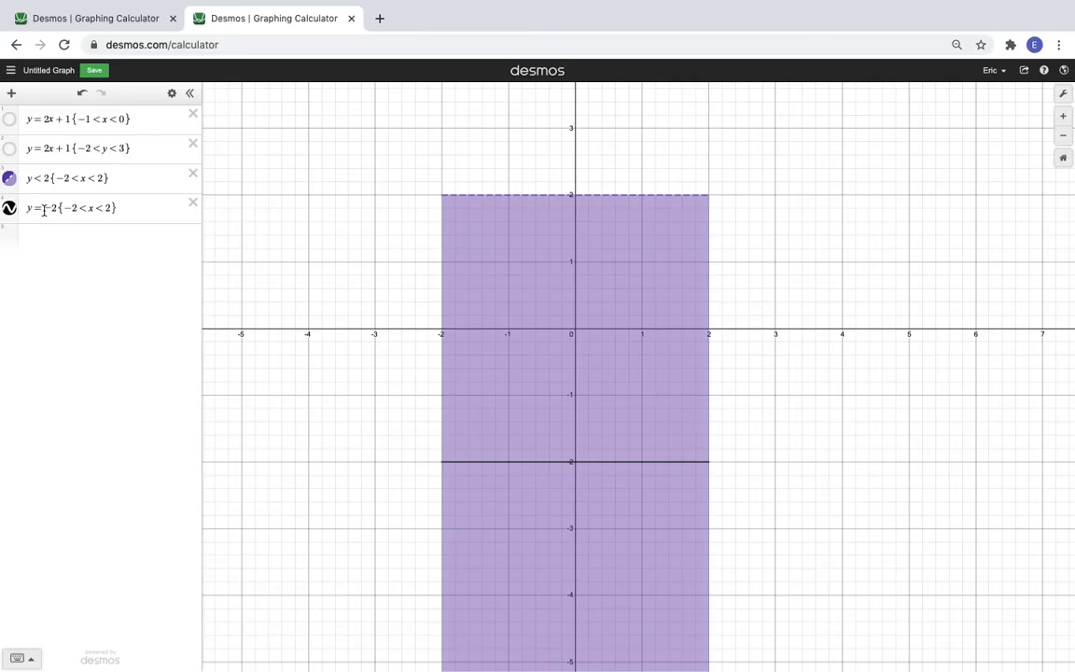
left_click(461, 463)
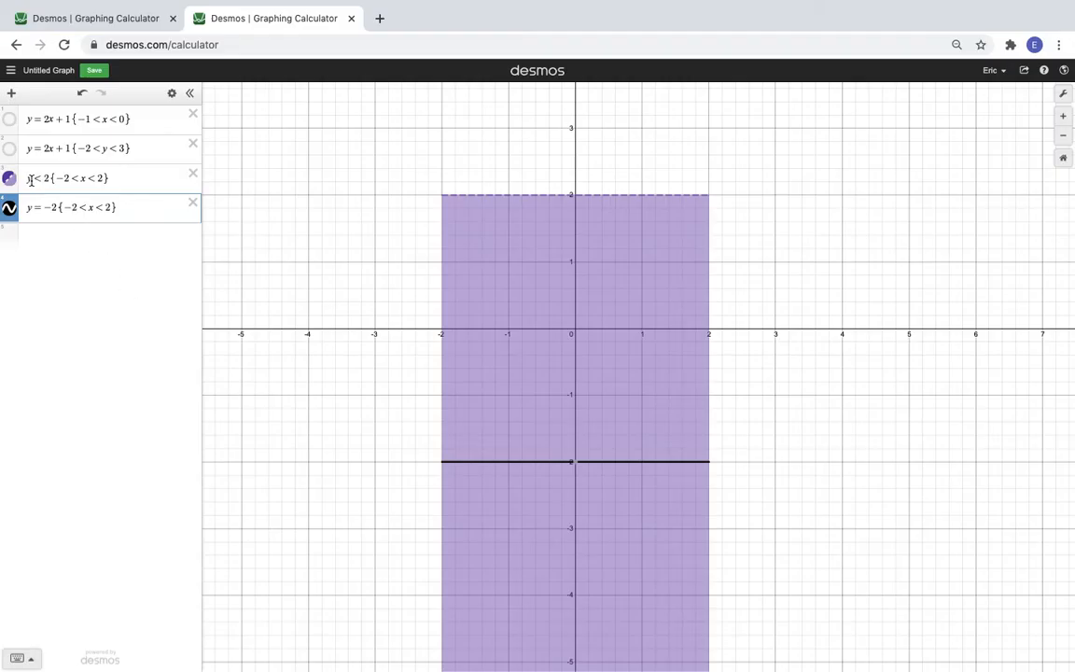
left_click(492, 200)
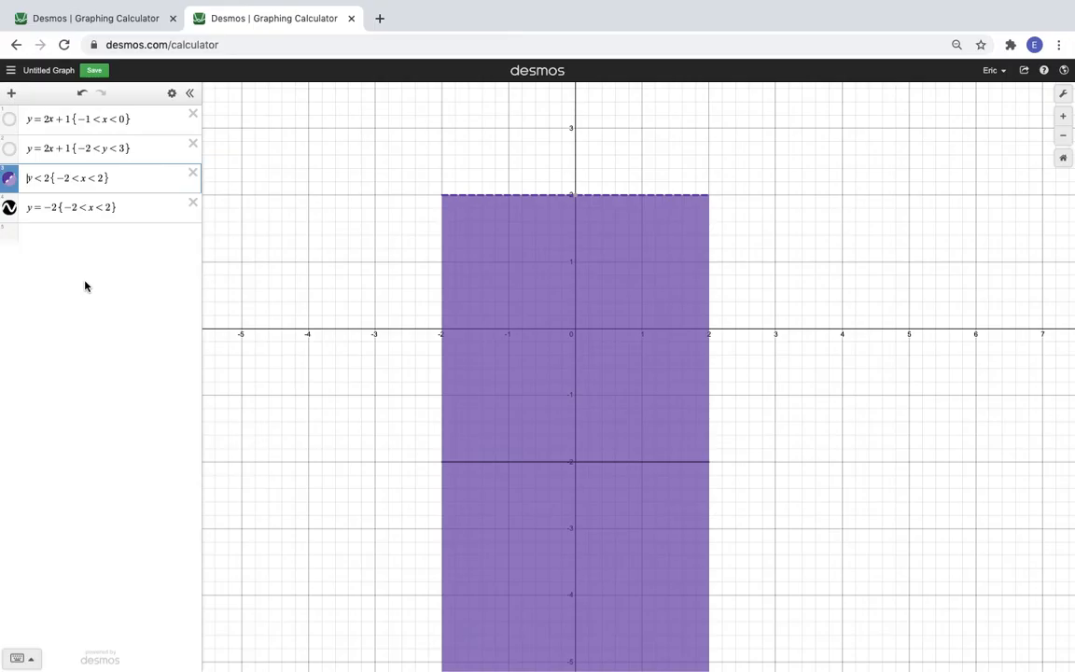
type("<")
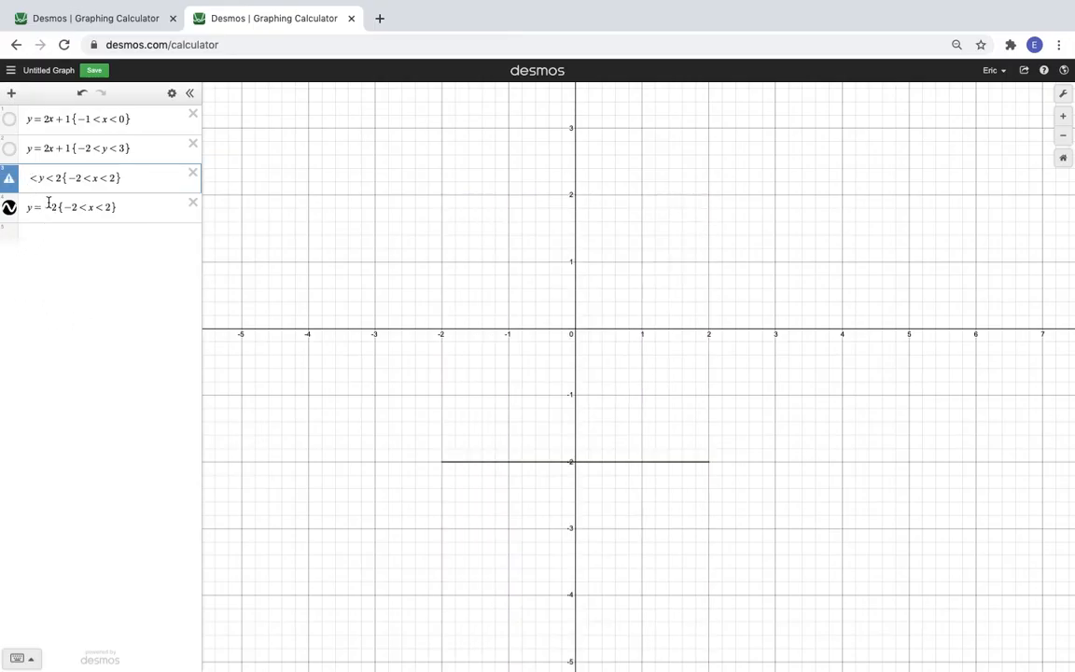
left_click_drag(41, 207, 57, 206)
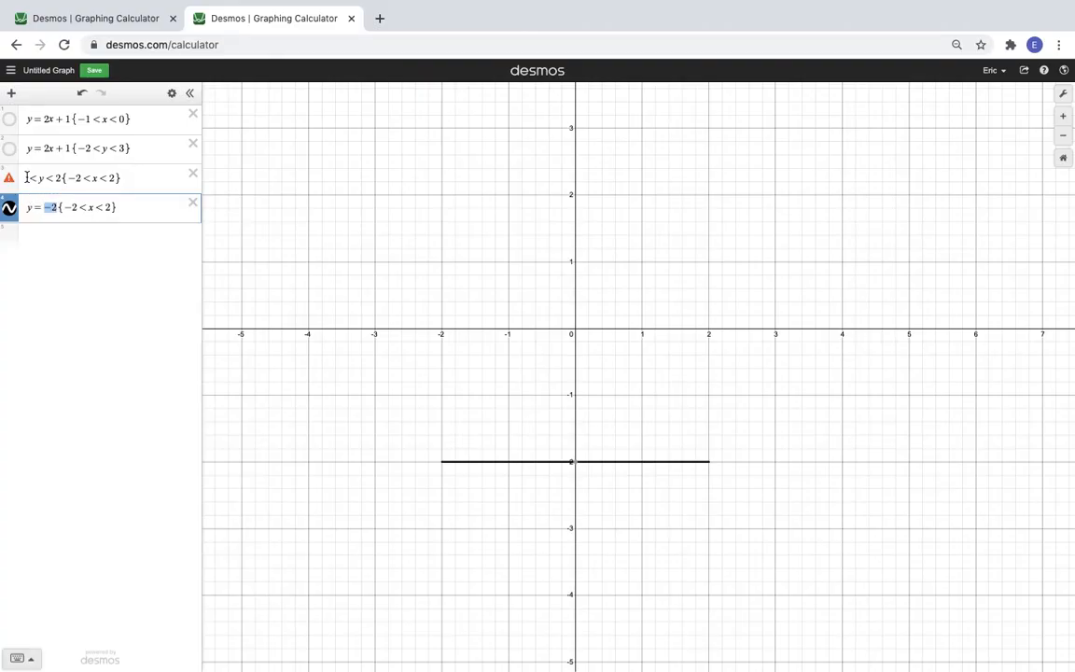
left_click(28, 177)
key("super+v")
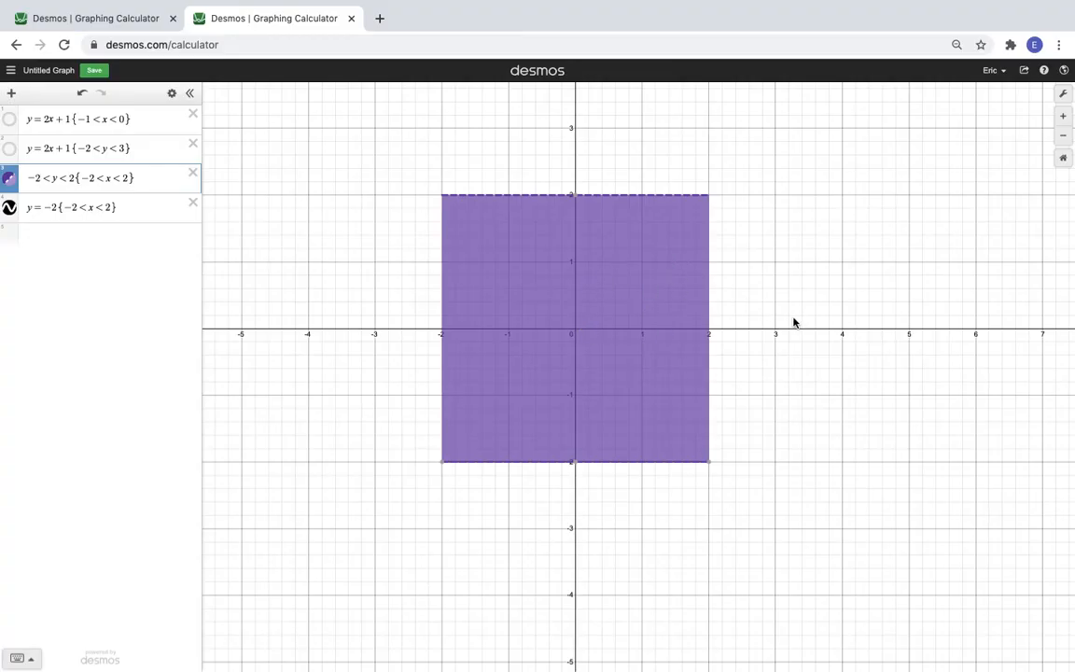
Hide the graphs of the third and fourth expressions.
scroll(793, 323, "down", 5)
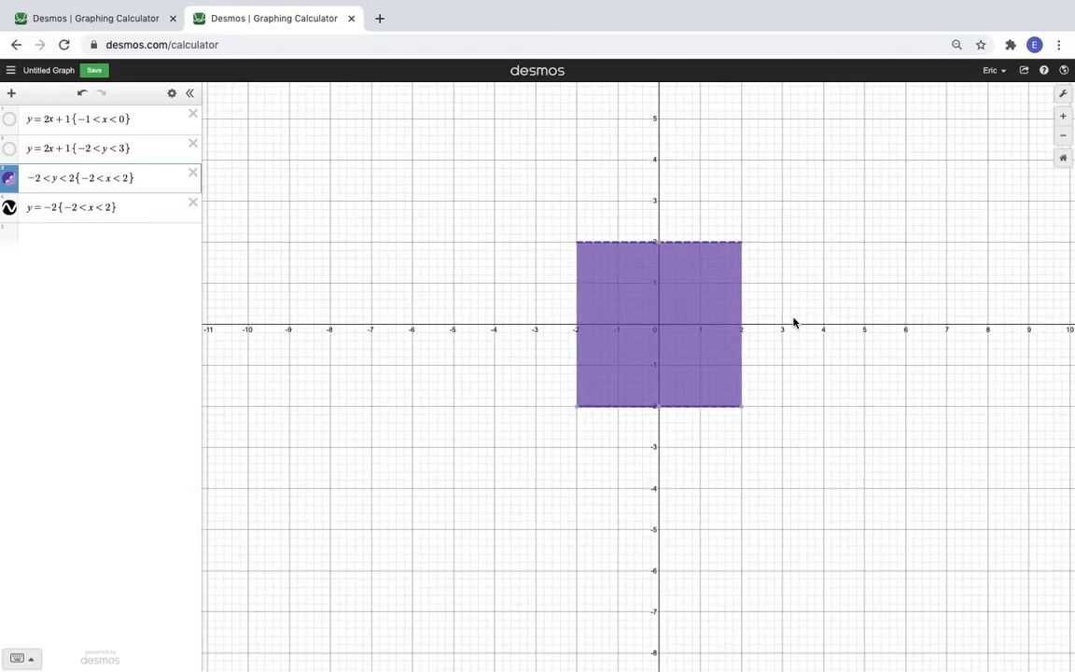
left_click_drag(830, 249, 713, 314)
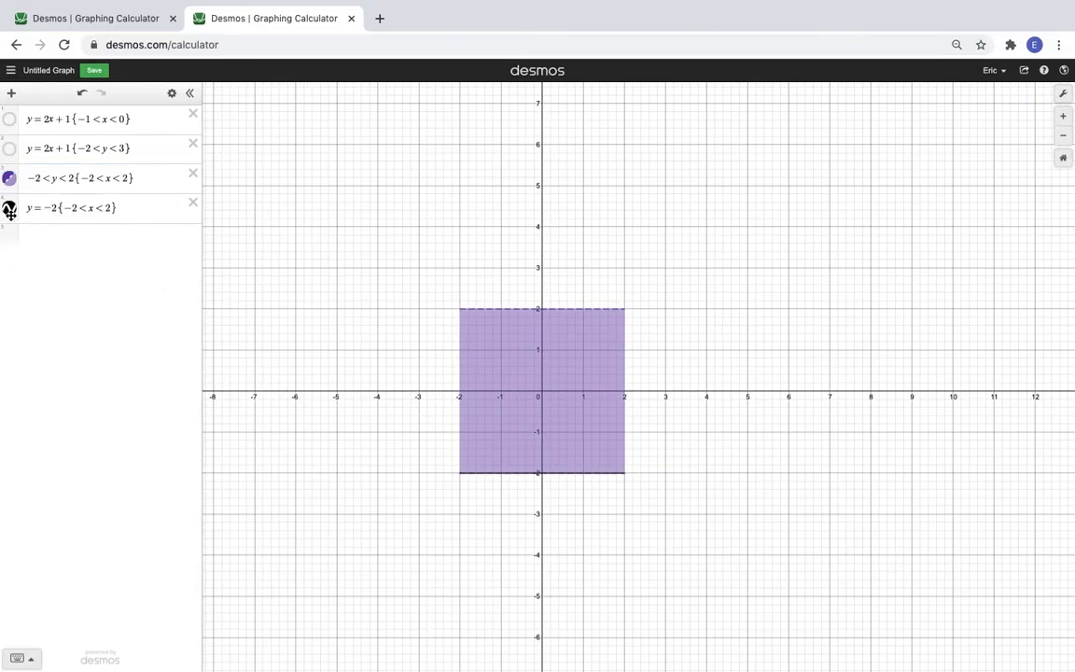
left_click(11, 209)
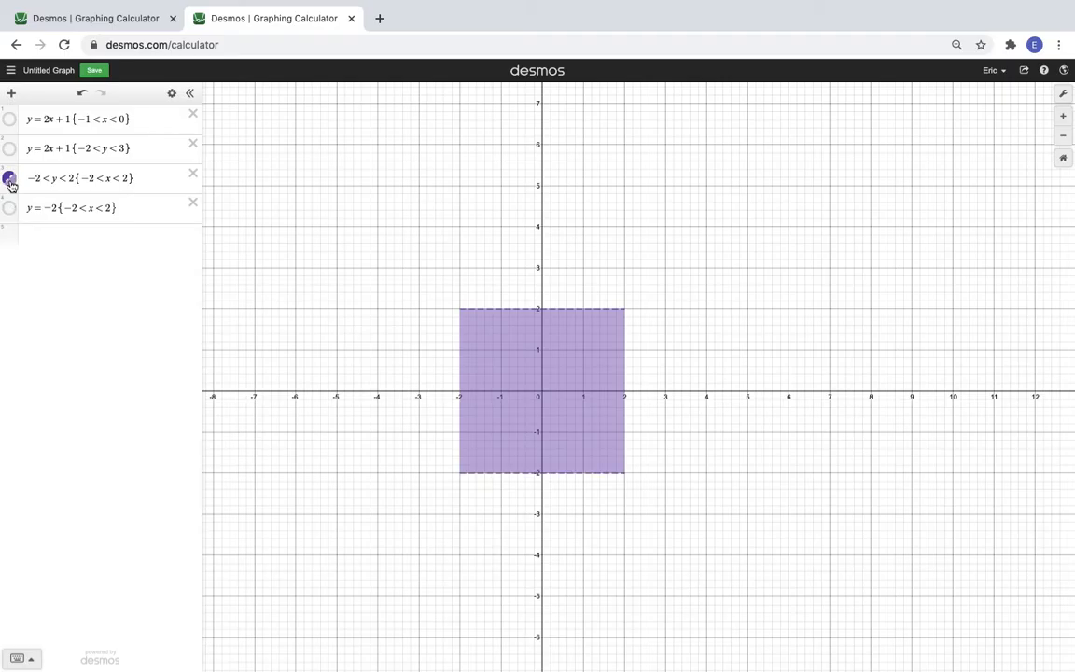
left_click(9, 177)
Add the line y = x + 1 as the fifth expression.
left_click(44, 233)
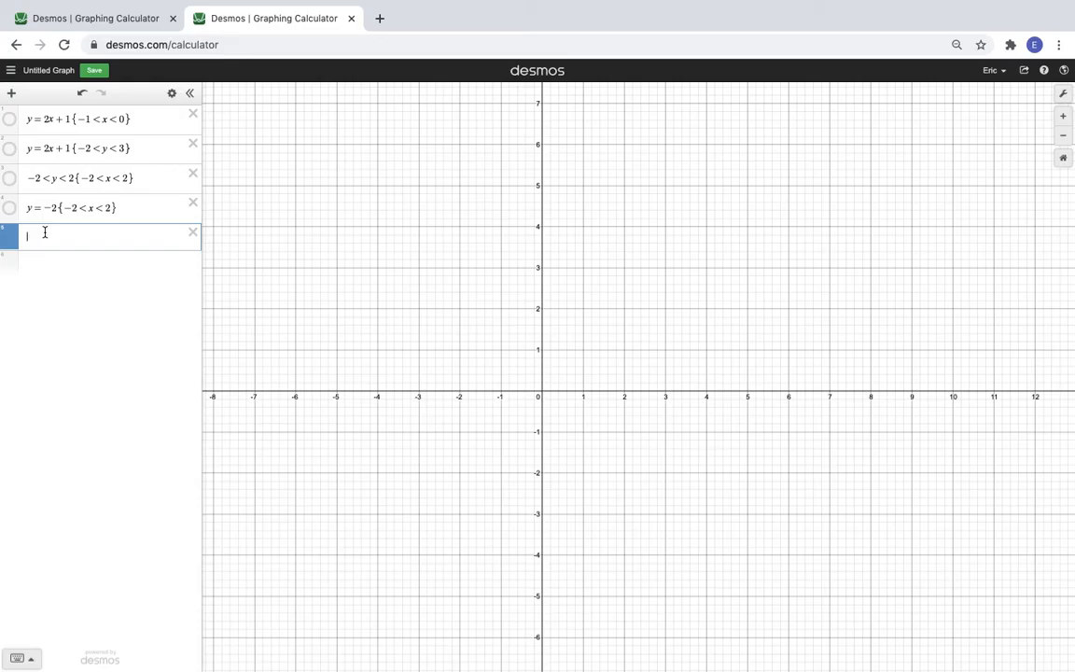
type("y = x + 1")
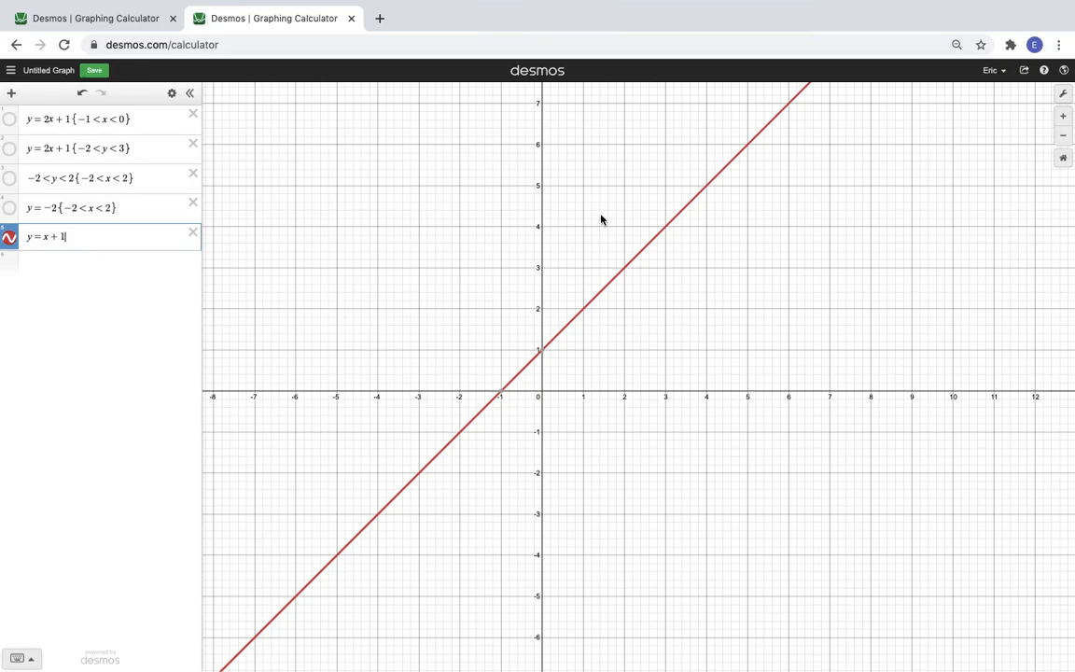
mouse_move(545, 360)
Copy the x restriction from y = -2 onto y = x + 1 and set its bounds to {0 < x < 3}.
left_click_drag(122, 206, 62, 208)
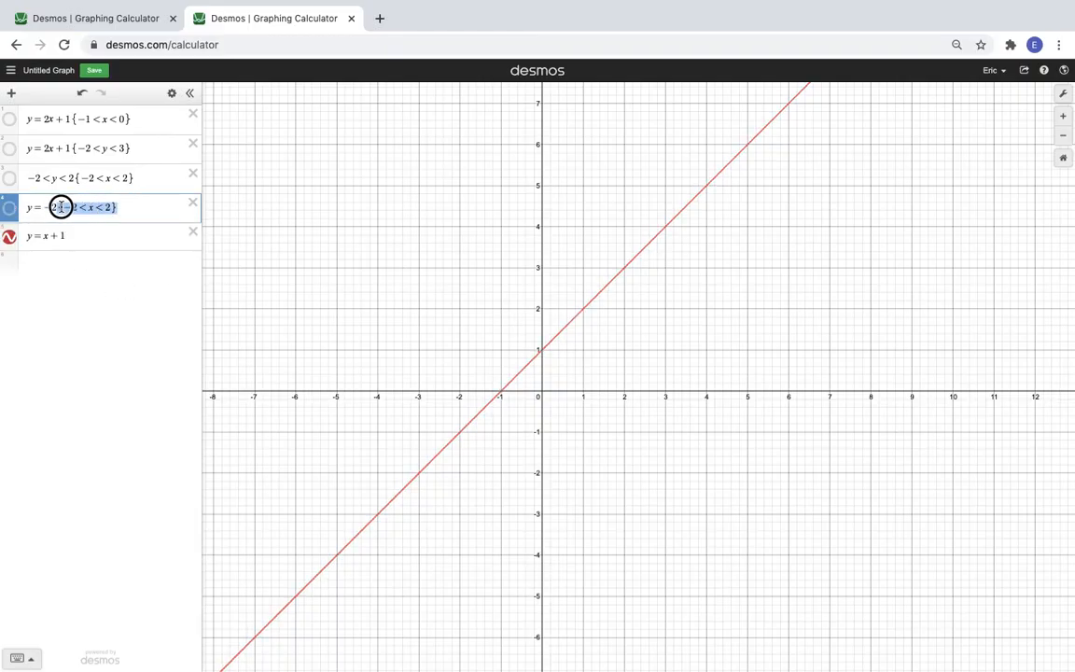
key("ctrl+c")
left_click(98, 236)
key("ctrl+v")
left_click(72, 239)
key("Delete")
key("Delete")
type("0")
key("Right")
key("Right")
key("Right")
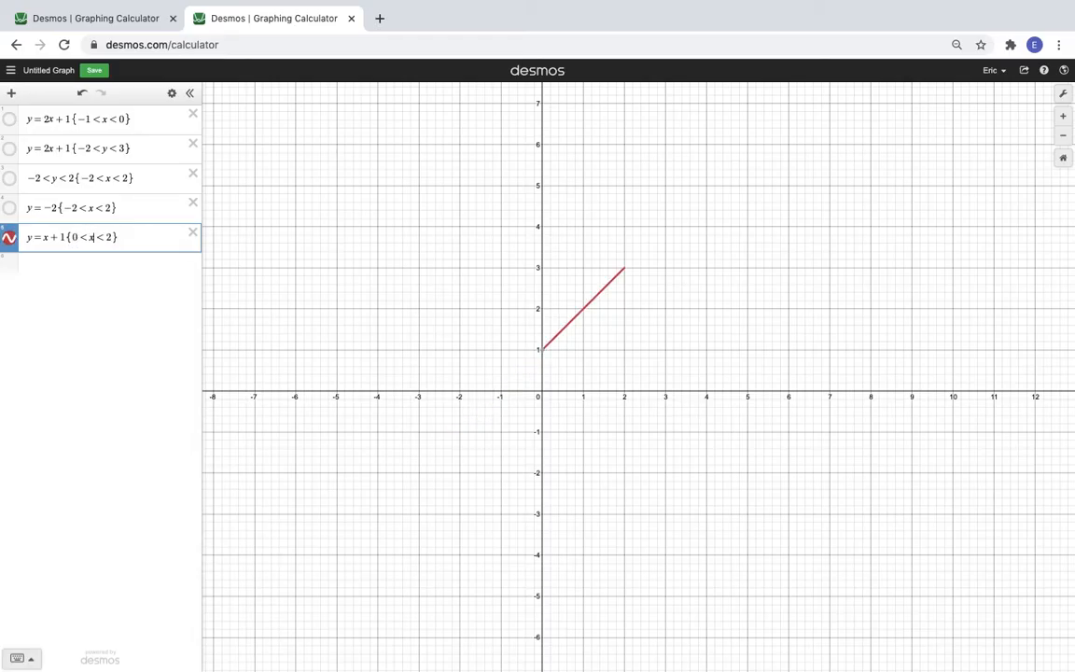
key("Delete")
Copy y = x + 1 without its restriction into a sixth expression and make the slope negative, giving y = -x + 1.
left_click_drag(66, 237, 23, 240)
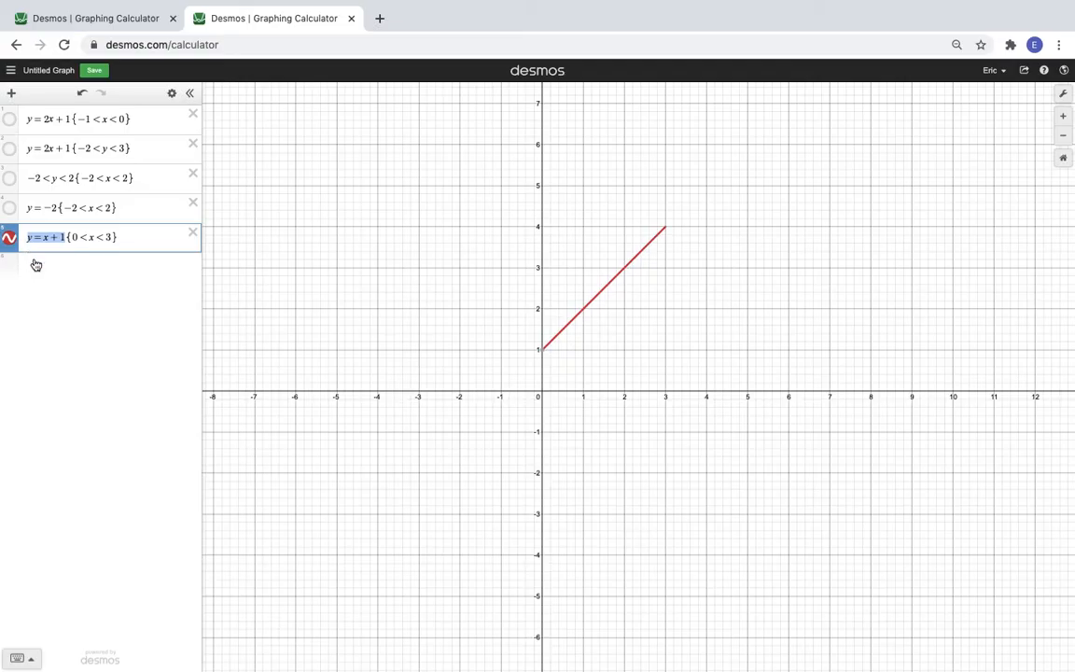
left_click(35, 262)
key("ctrl+v")
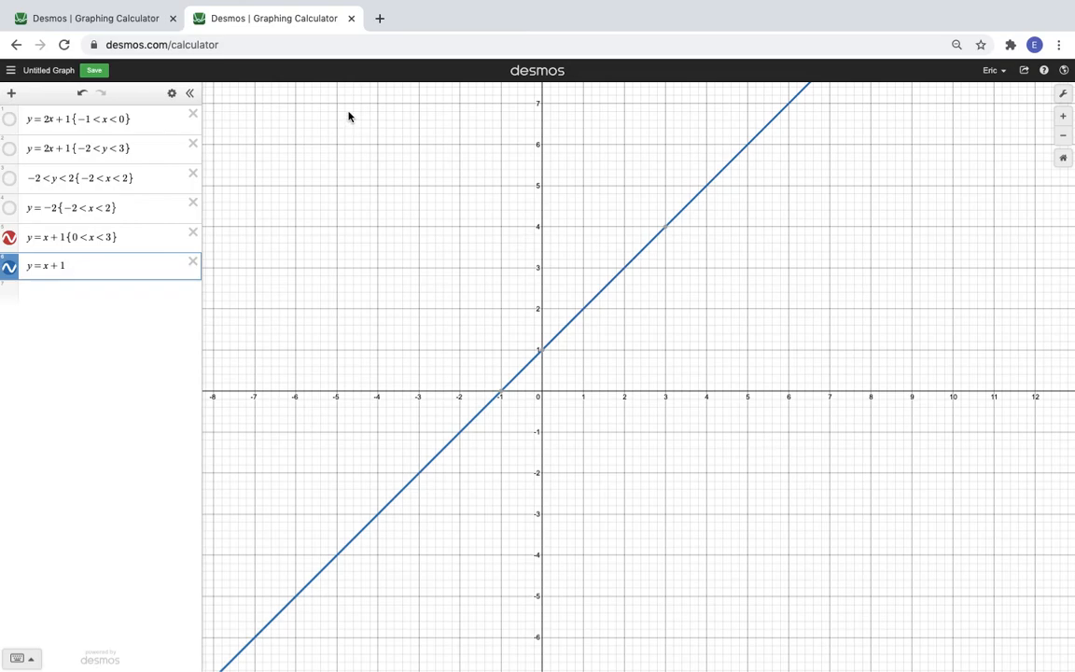
left_click(42, 266)
type("-")
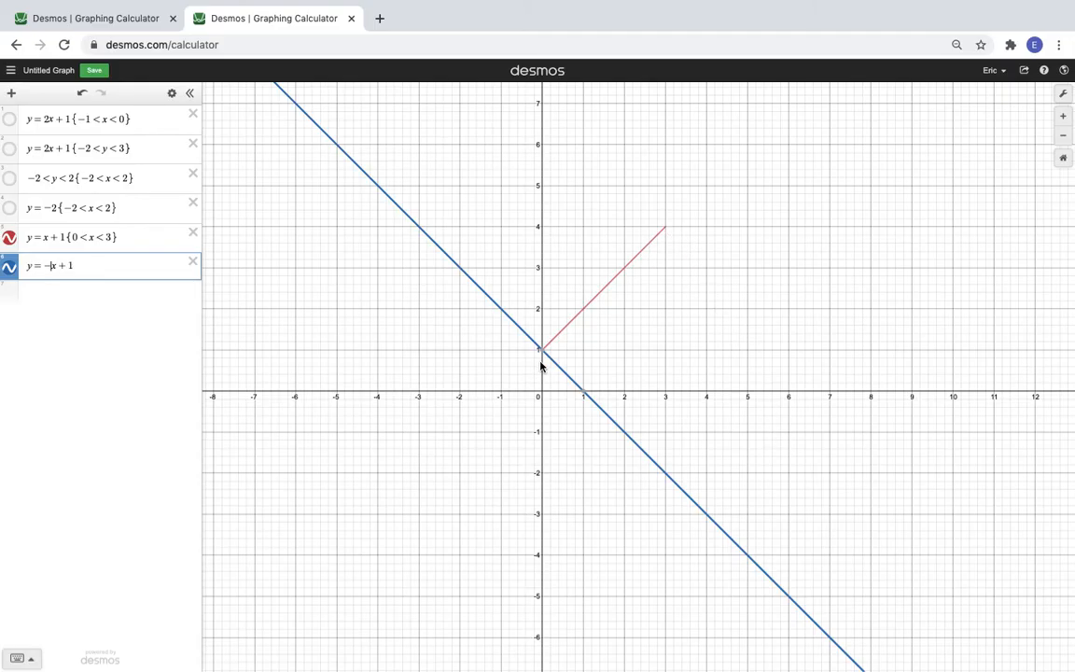
Adjust the sixth expression's constant to 7 so that y = -x + 7 meets the upper end of the rising segment.
left_click(90, 268)
key("BackSpace")
type("2")
key("BackSpace")
type("3")
key("BackSpace")
type("4")
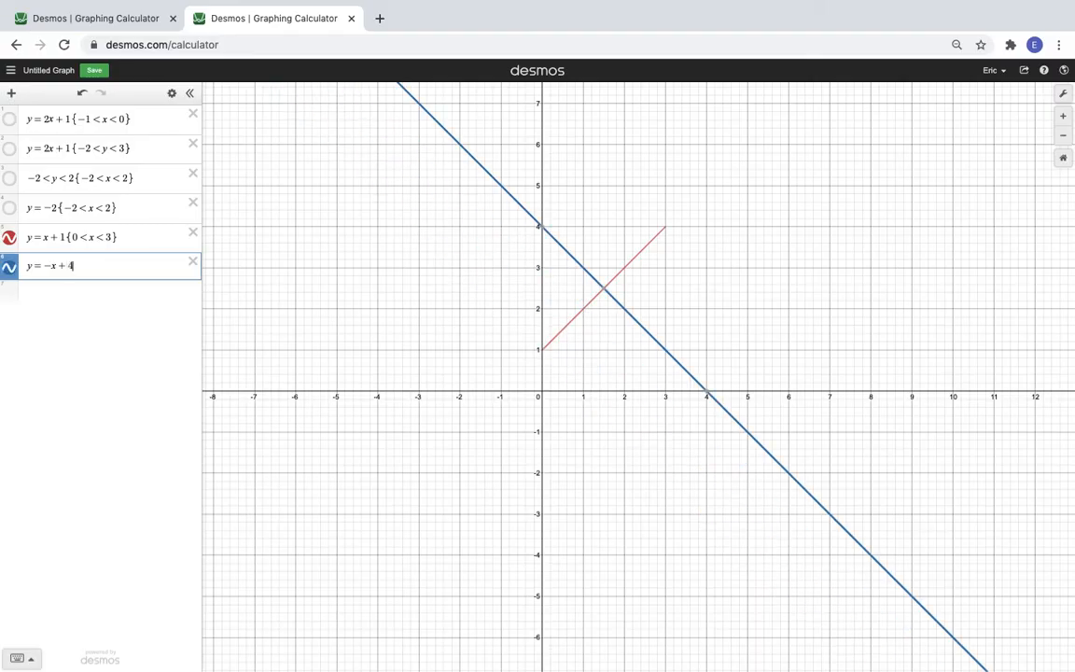
key("BackSpace")
type("6")
key("BackSpace")
type("7")
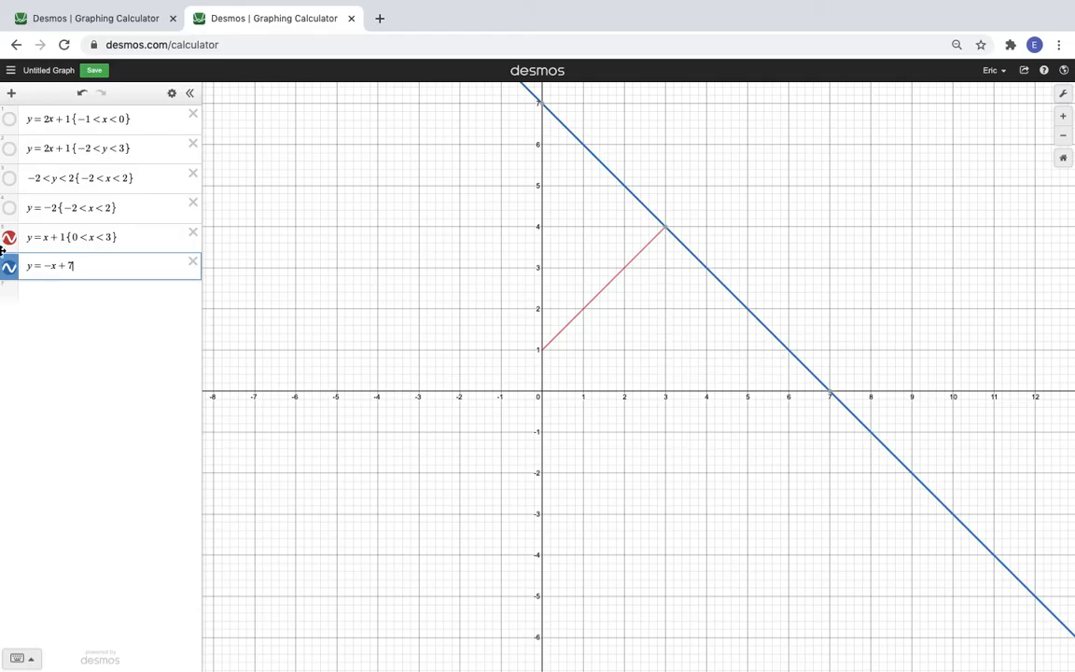
Copy the restriction {0 < x < 3} from the fifth expression onto y = -x + 7.
left_click(135, 235)
left_click_drag(136, 235, 90, 237)
key("ctrl+c")
left_click(105, 268)
key("ctrl+v")
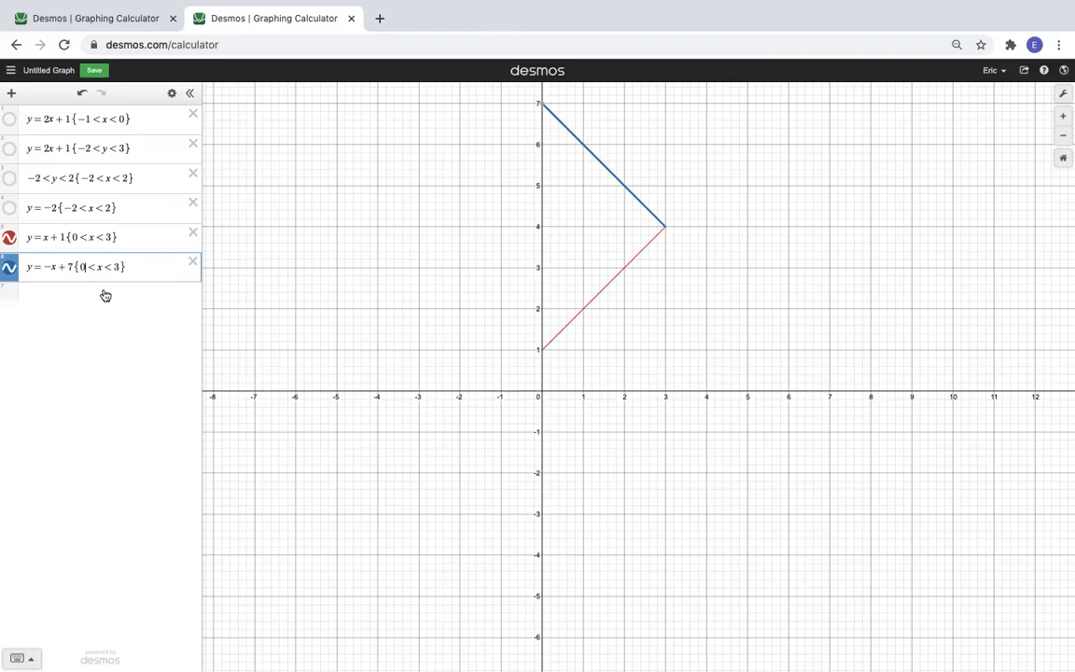
Set the restriction on y = -x + 7 to {3 < x < 6}.
key("Left")
key("Left")
key("Left")
key("Left")
key("Left")
key("BackSpace")
type("3")
key("Right")
key("Right")
key("Right")
key("Right")
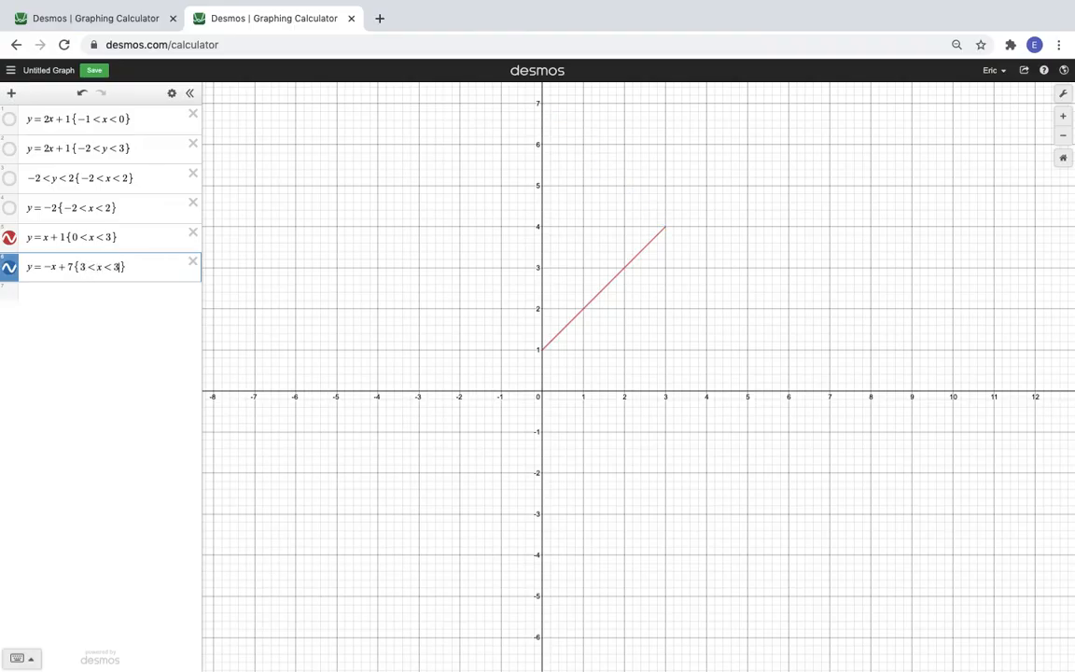
key("BackSpace")
type("6")
Add the horizontal line y = 1 as the seventh expression to form the triangle's base.
left_click(37, 295)
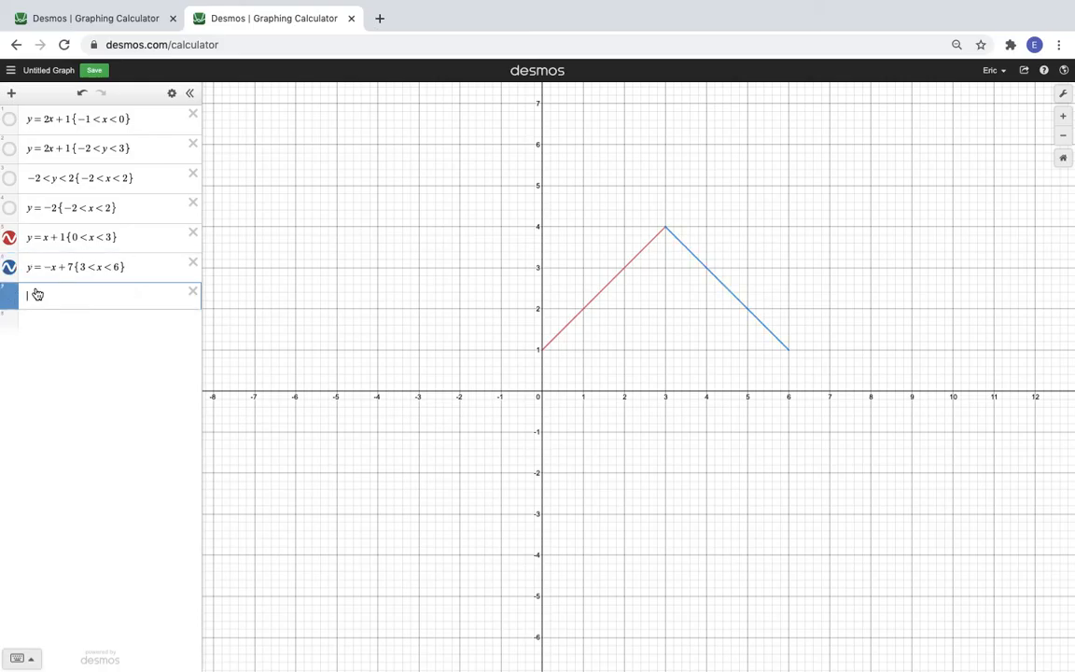
type("y=1")
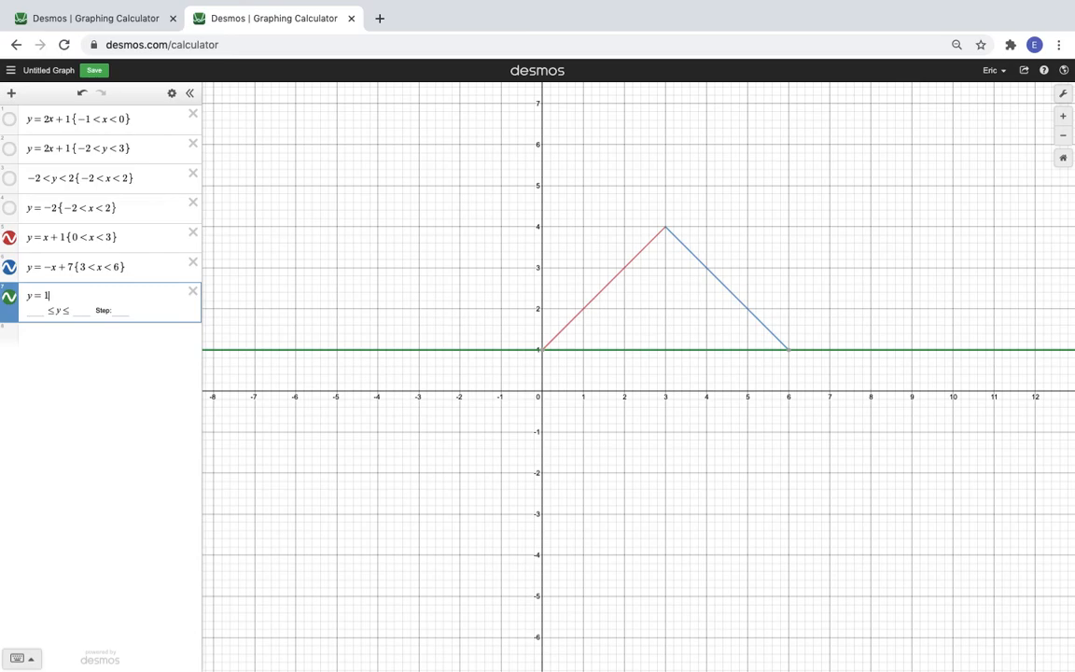
key("BackSpace")
type("6")
key("BackSpace")
type("3")
key("BackSpace")
type("1")
mouse_move(543, 354)
Copy the restriction {3 < x < 6} from the sixth expression onto y = 1.
left_click_drag(137, 265, 101, 266)
left_click(100, 299)
key("ctrl+v")
Set the lower x bound on y = 1 to 0, making its restriction {0 < x < 6}.
key("Left")
key("Left")
key("Left")
key("Left")
key("Left")
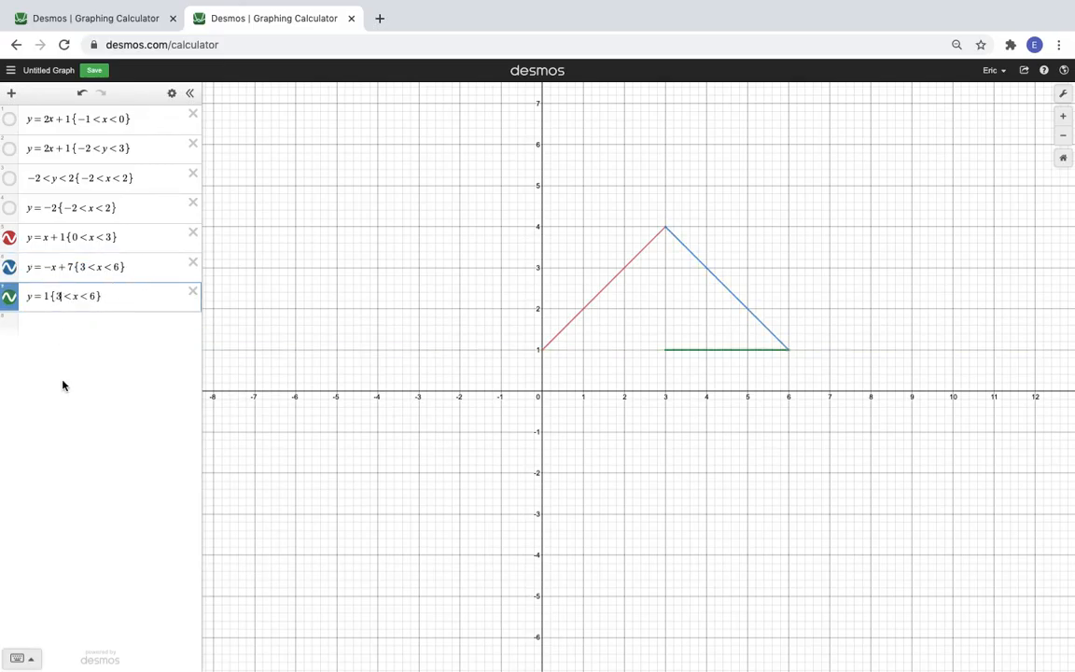
key("BackSpace")
type("1")
key("Right")
key("Right")
key("Right")
key("Left")
key("Left")
key("BackSpace")
type("0")
Turn the fifth expression into 1 < y < x + 1 to shade the triangle under the rising segment.
left_click(653, 242)
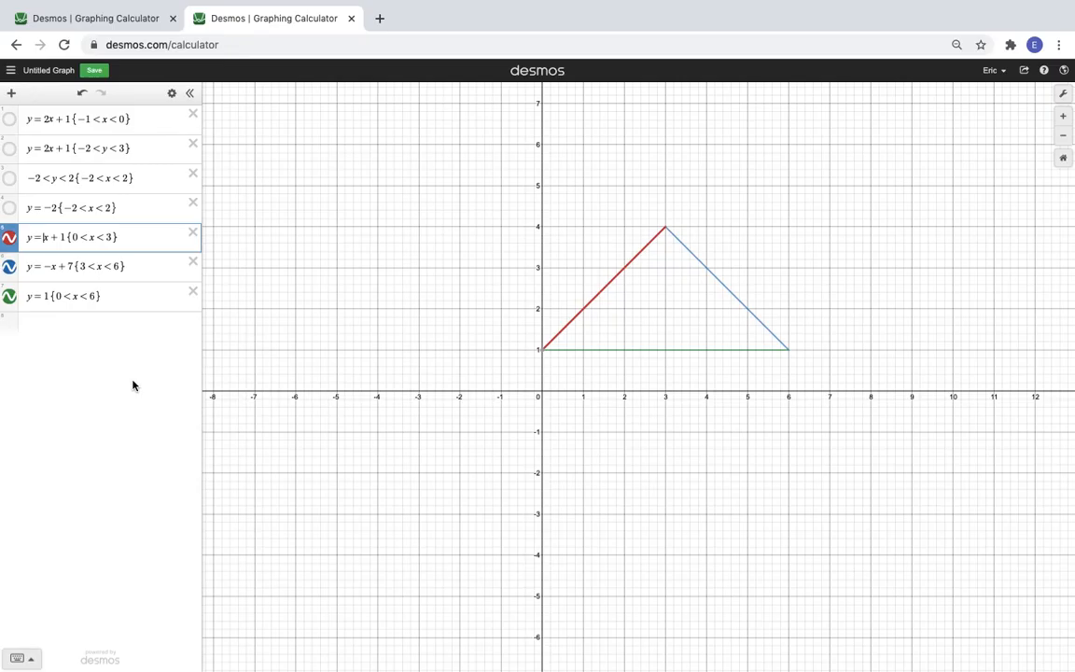
key("BackSpace")
type("<")
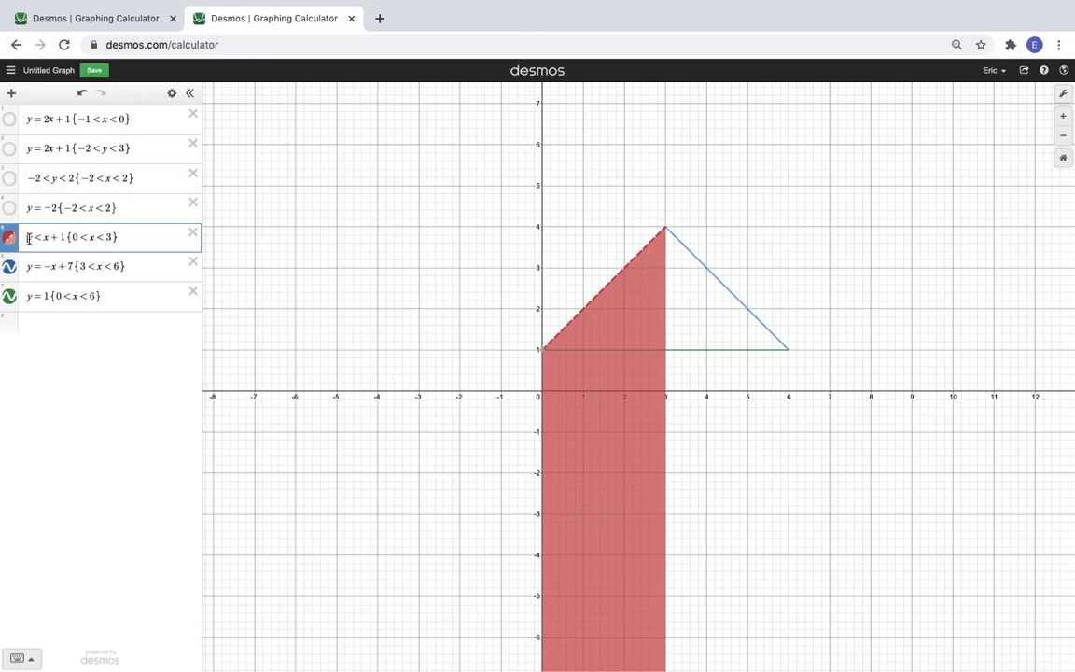
type("< ")
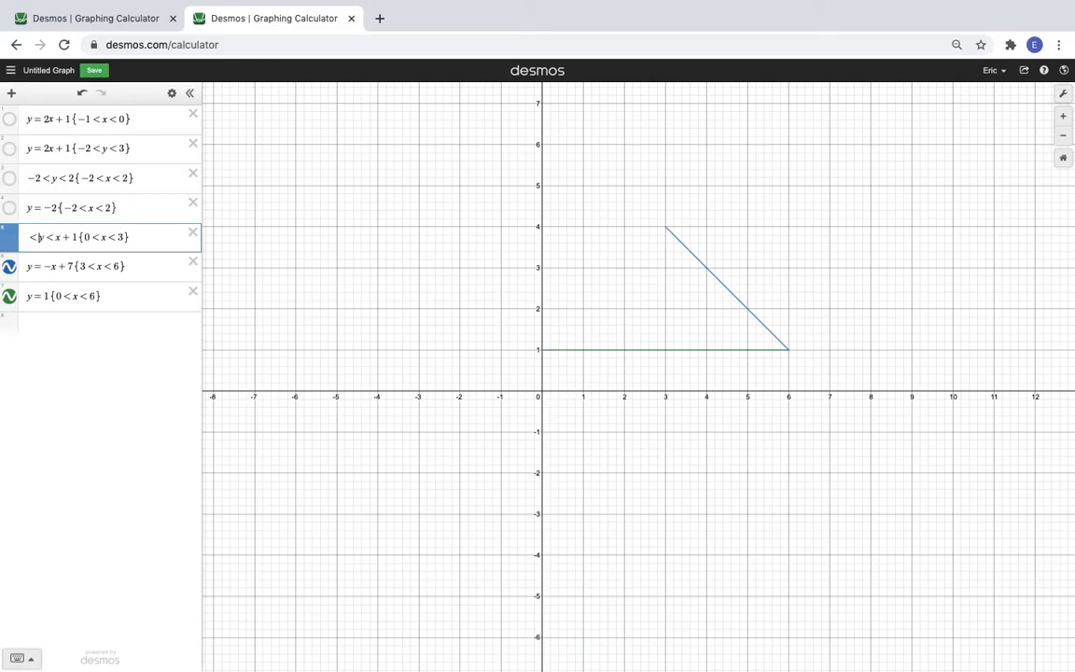
type("1")
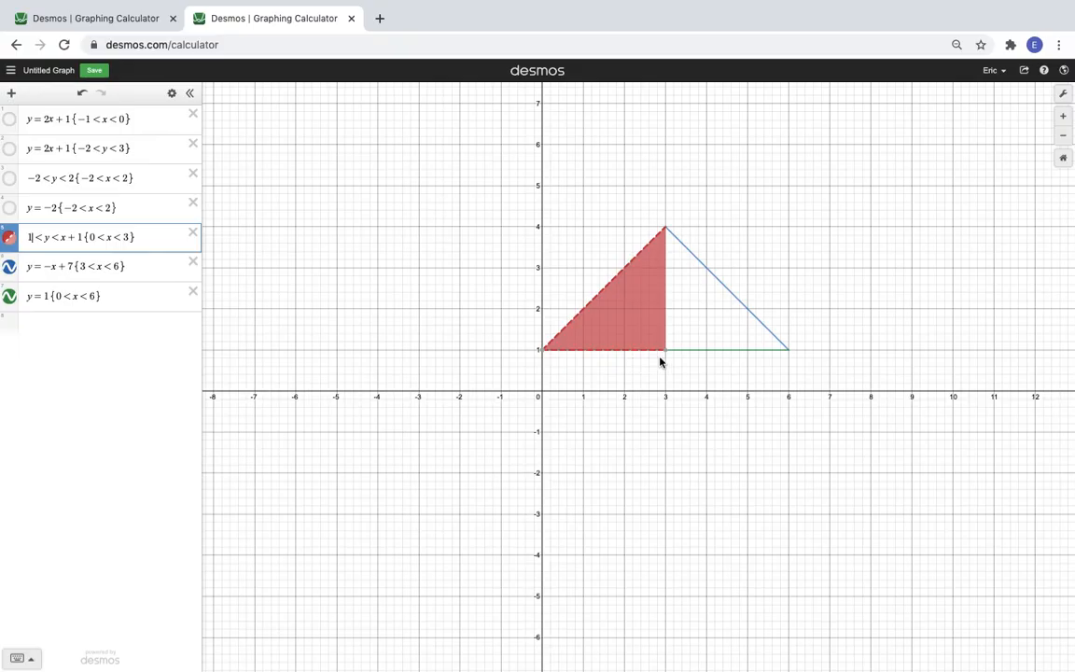
Turn the sixth expression into 1 < y < -x + 7 to shade the triangle under the falling segment.
left_click(702, 268)
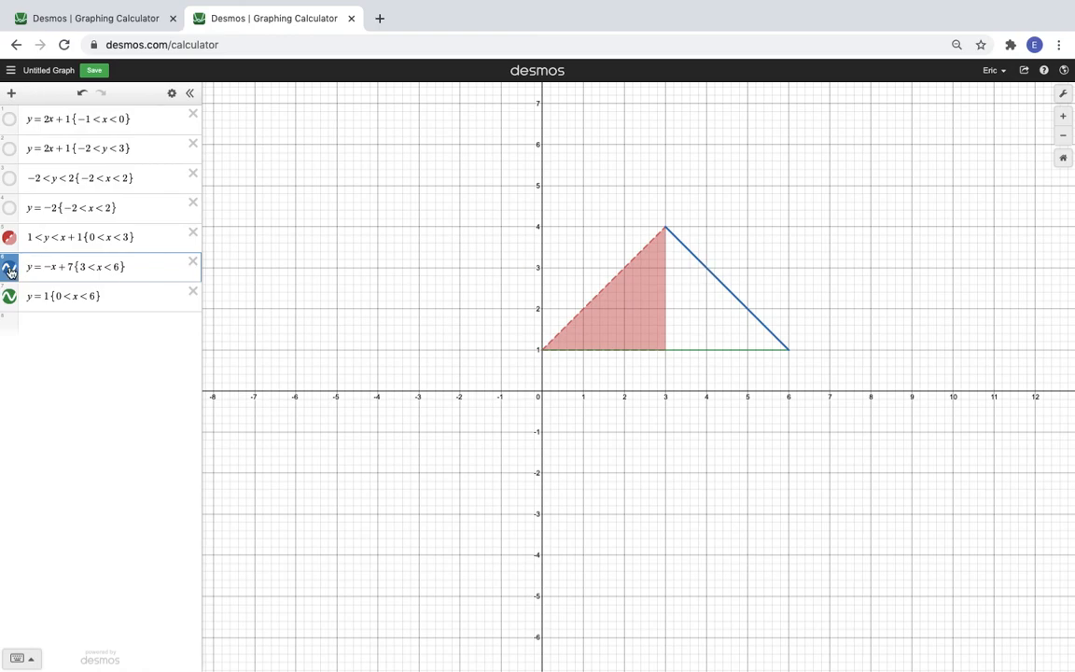
left_click(41, 267)
key("BackSpace")
type("<")
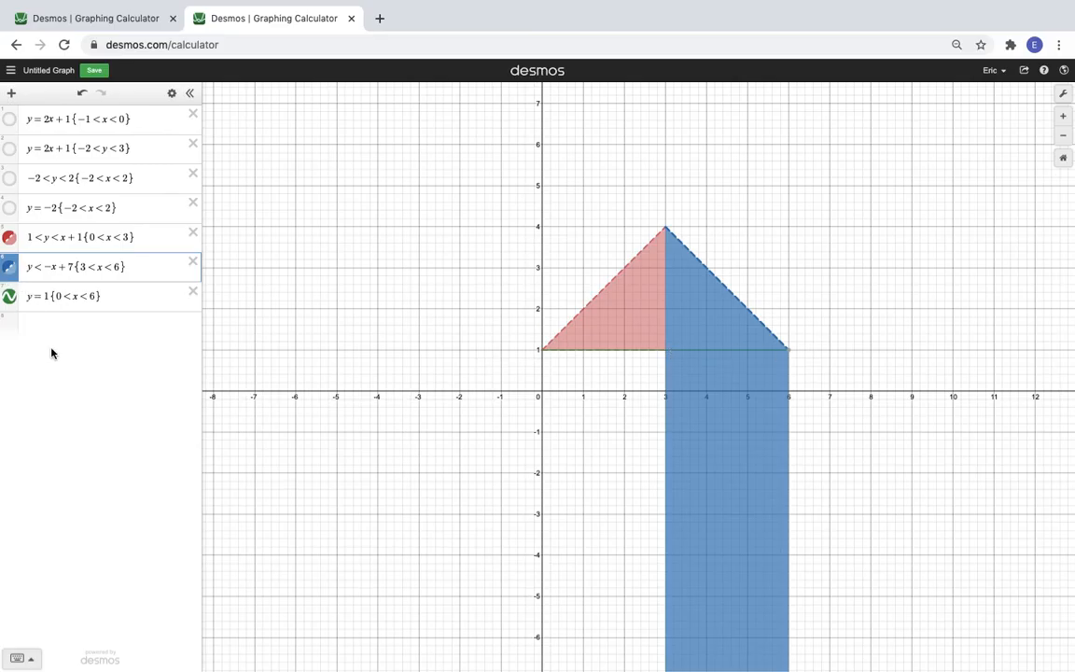
type("<")
type("1")
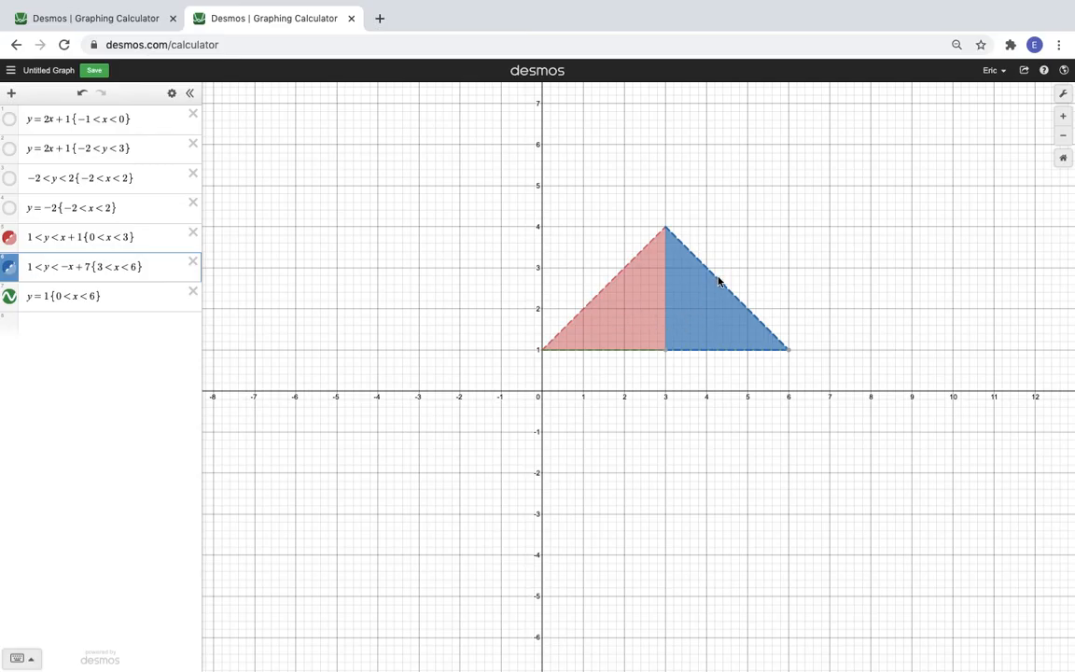
Change the sixth expression's color to red to match the other shaded half of the triangle.
left_click(172, 94)
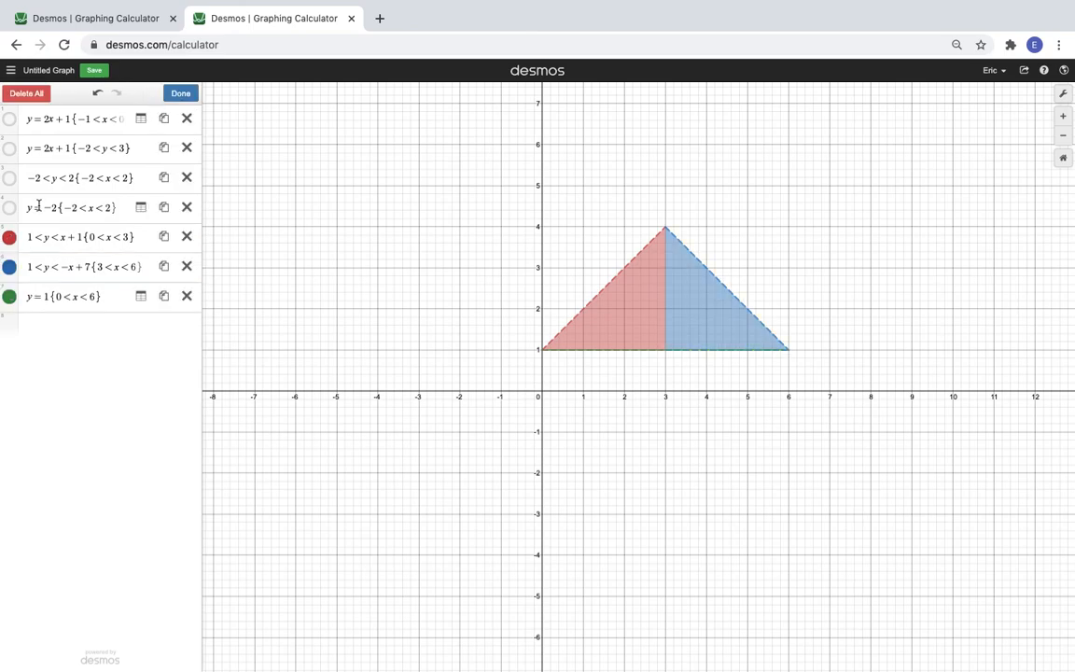
left_click(10, 269)
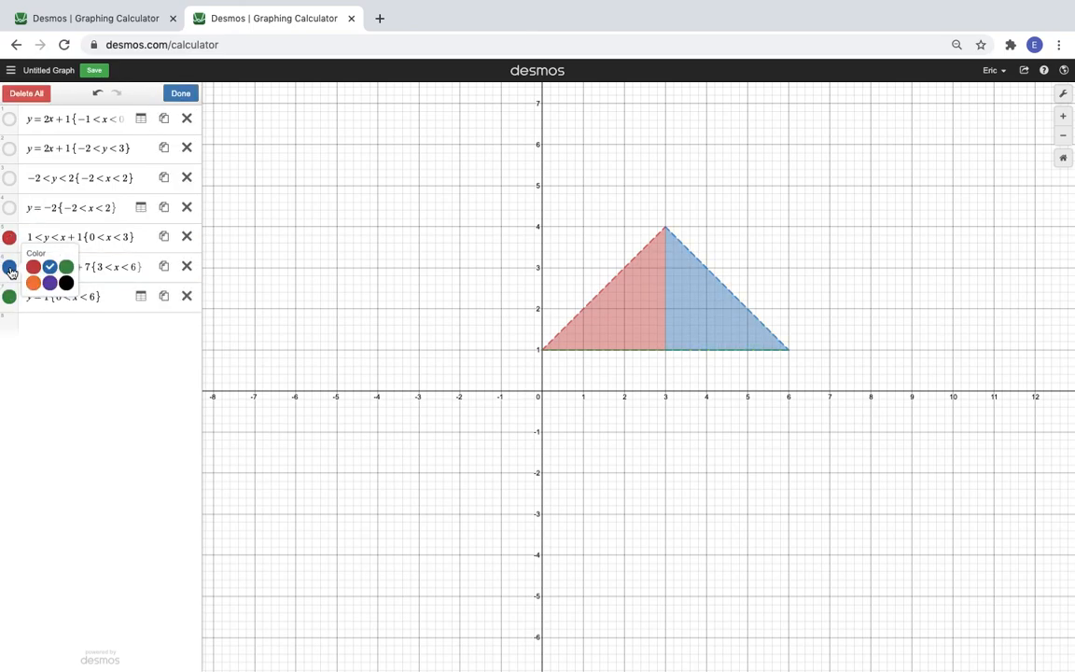
left_click(34, 268)
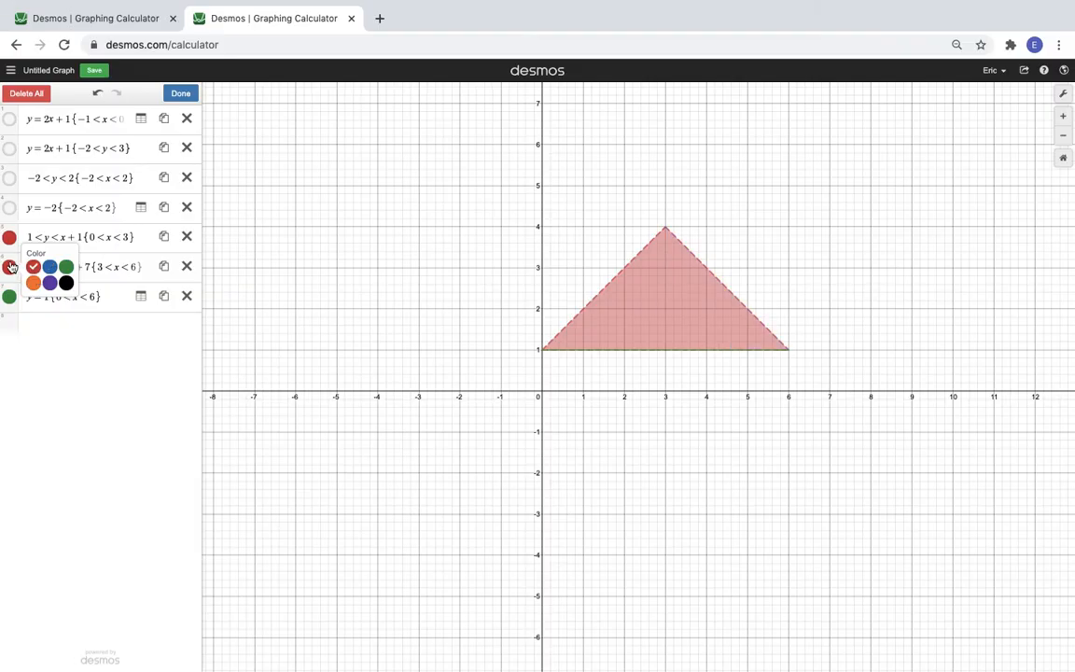
left_click(445, 297)
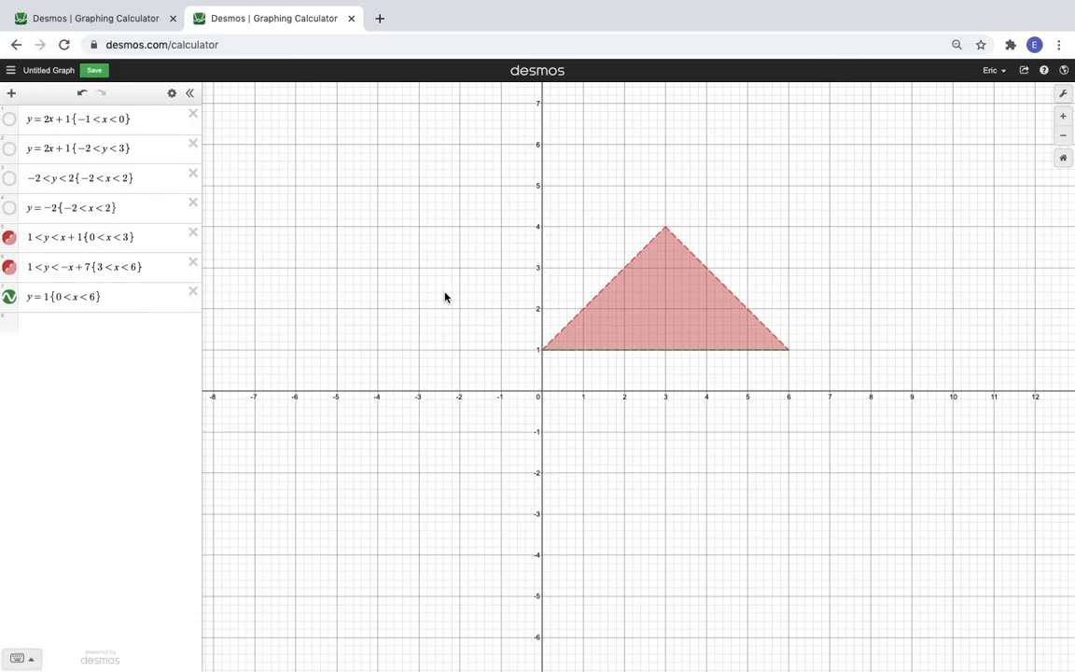